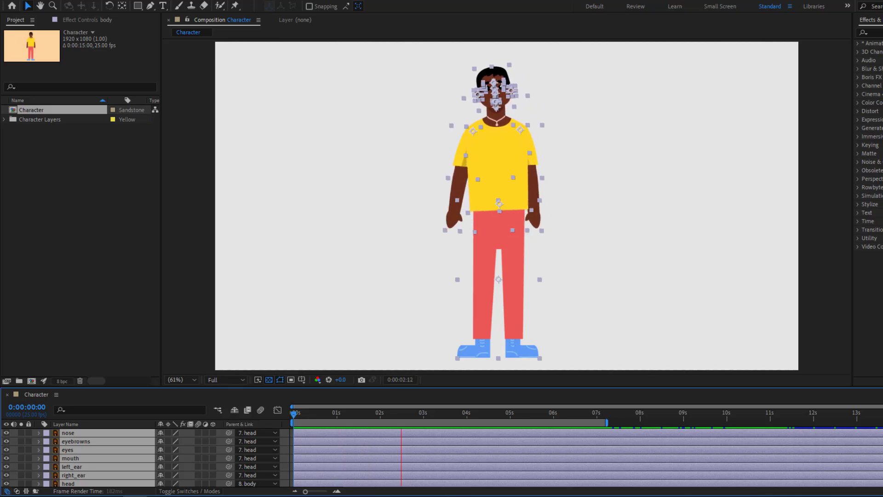
Maximize the Composition panel to watch the finished animation preview
key("grave")
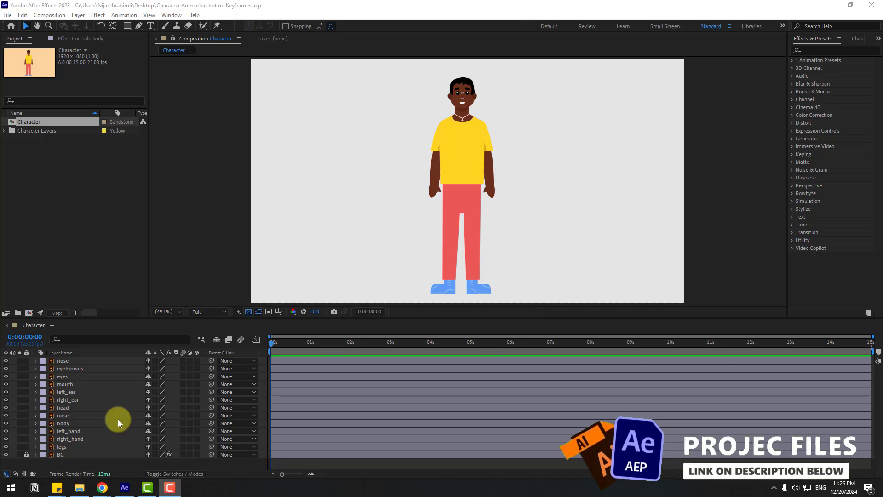
Solo the left_hand and right_hand layers in the viewer
left_click(65, 431)
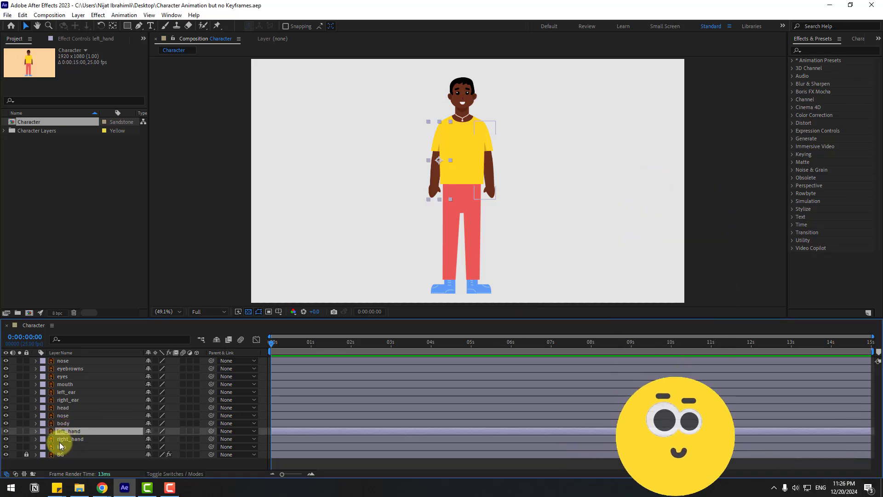
left_click(65, 440, "ctrl")
left_click(19, 431)
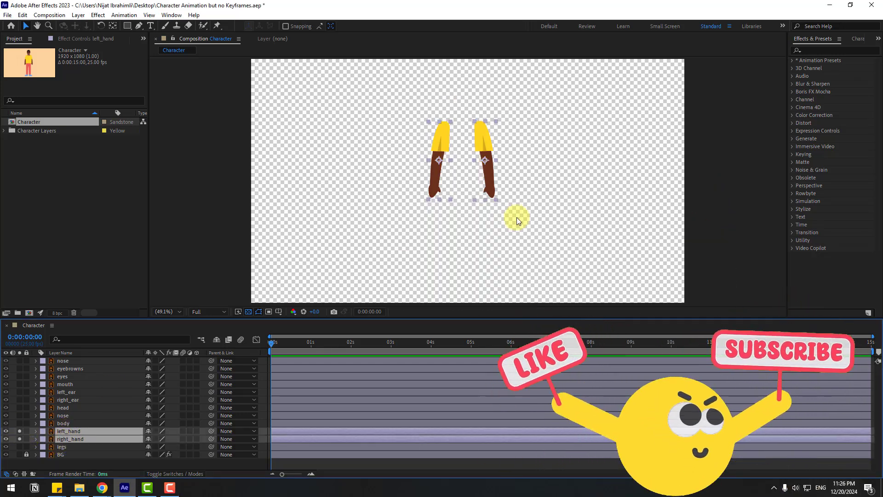
left_click(518, 212)
scroll(424, 156, "up", 4)
scroll(416, 175, "down", 2)
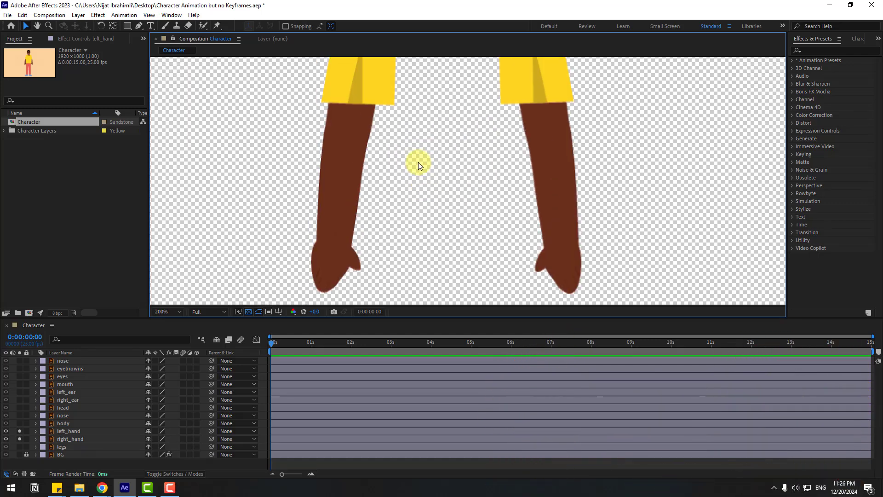
Move both arms' anchor points up to the tops of their sleeves
left_click(421, 133)
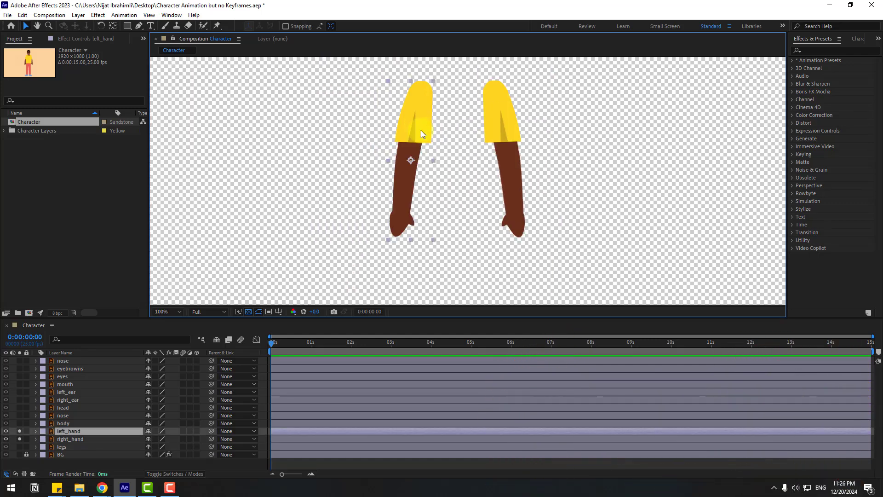
left_click(113, 26)
left_click_drag(413, 159, 422, 89)
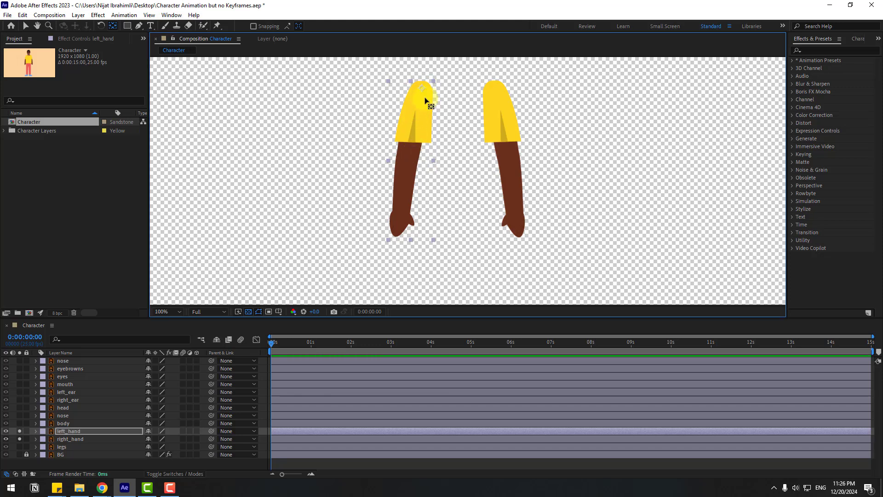
left_click(25, 26)
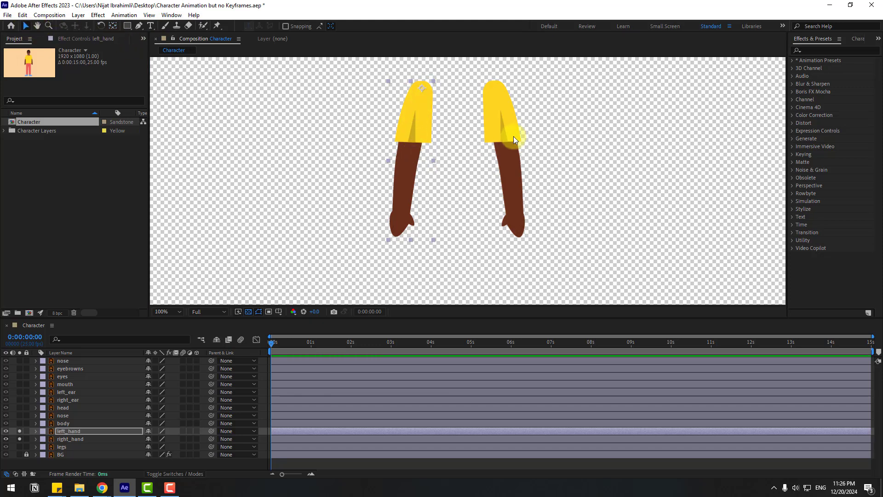
left_click(496, 108)
left_click(113, 26)
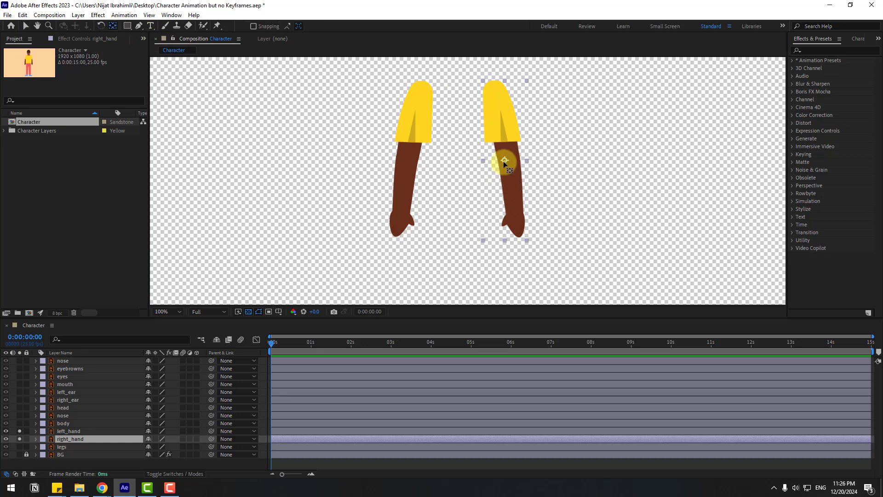
left_click_drag(505, 162, 492, 91)
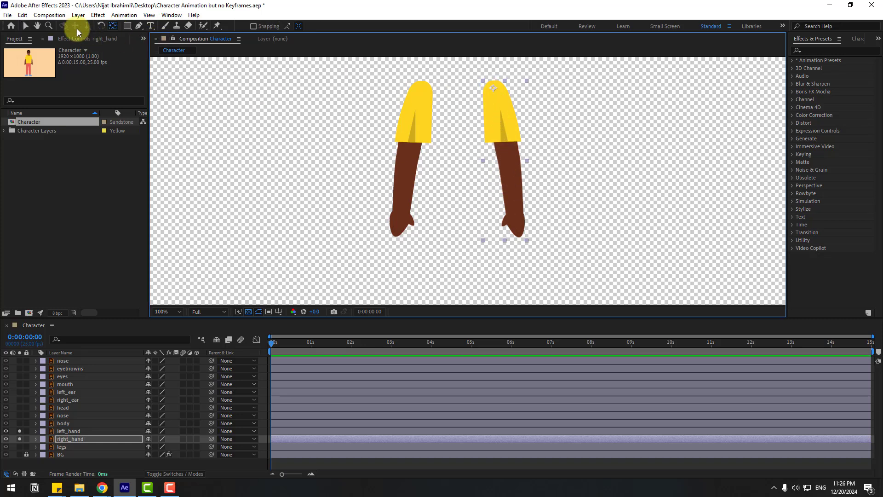
left_click(26, 25)
Parent left_hand and right_hand to the body layer
left_click(321, 165)
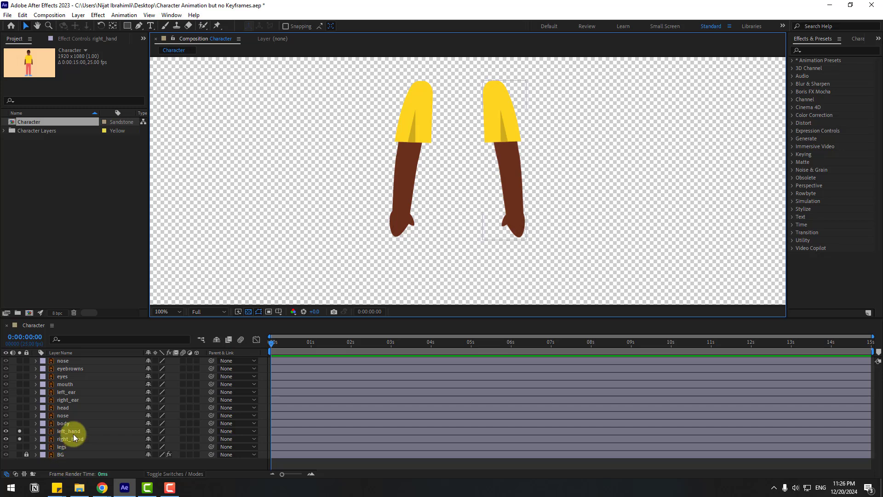
left_click(66, 431)
left_click(67, 439, "ctrl")
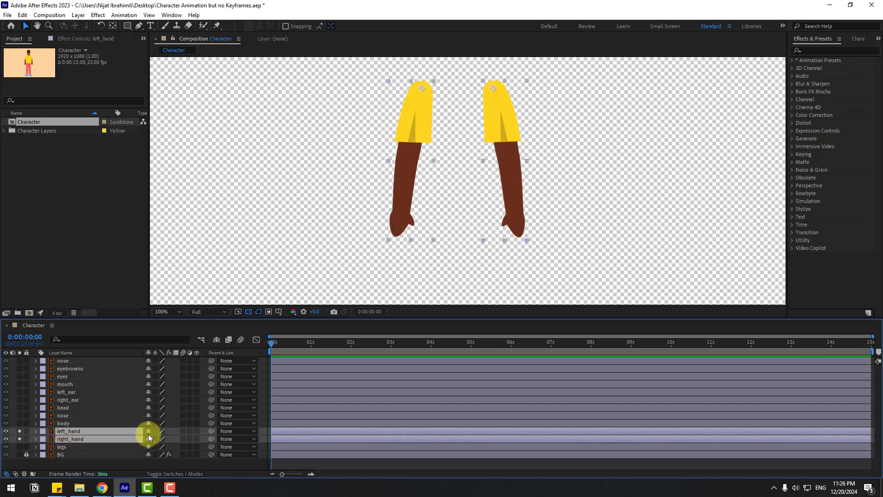
left_click_drag(212, 434, 61, 423)
Solo the body layer and drag its anchor point down to the shirt bottom
left_click(20, 440)
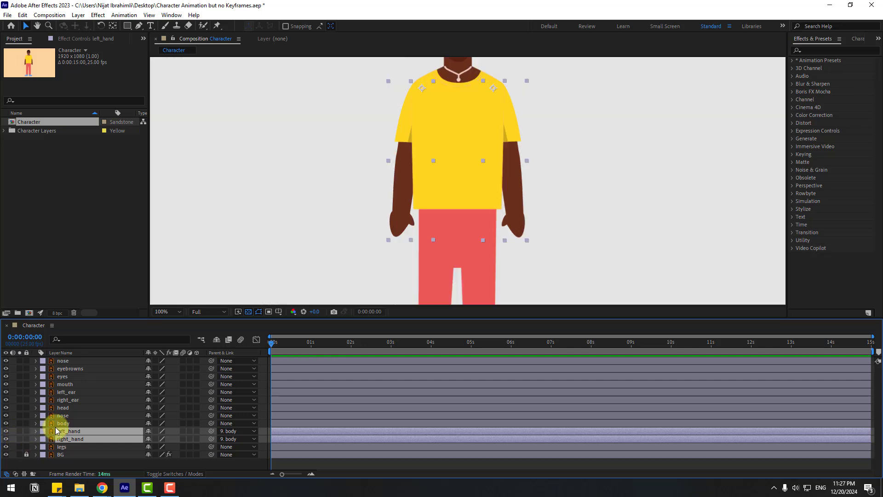
left_click(60, 422)
left_click(19, 423)
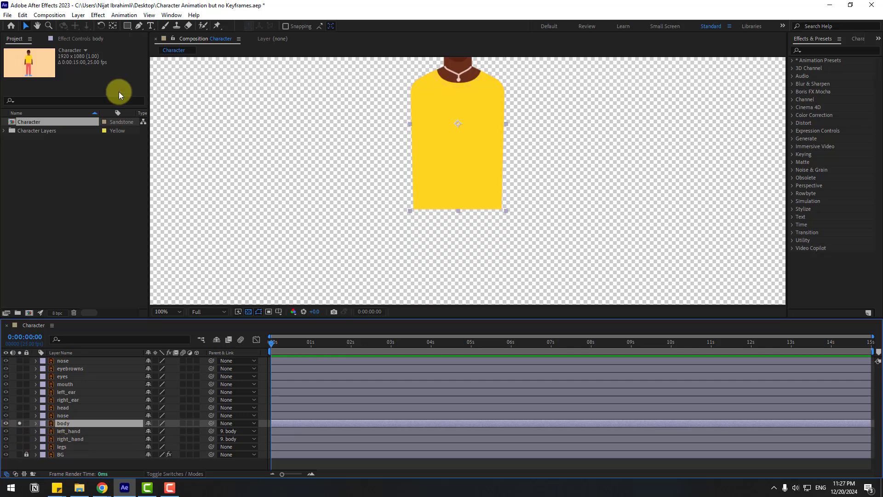
left_click(113, 25)
left_click_drag(460, 124, 459, 201)
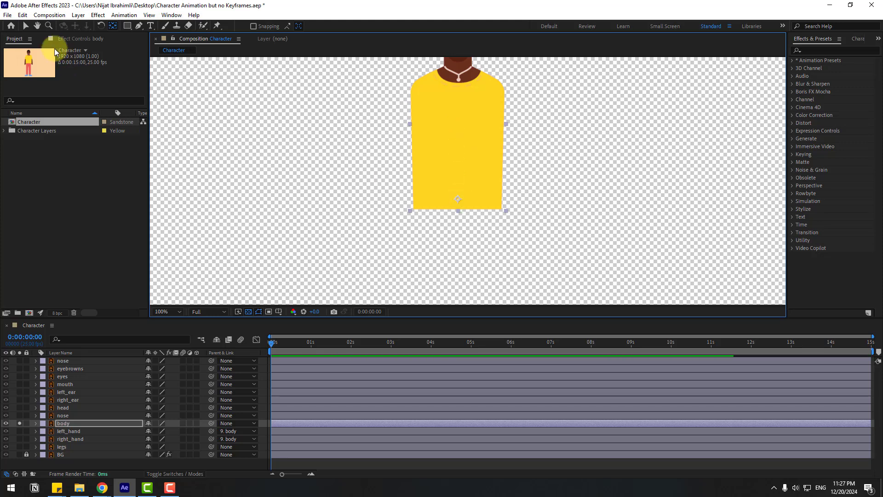
left_click(26, 28)
Test-rotate the unsoloed body to check the arms follow, then reset Rotation to 0
left_click(19, 423)
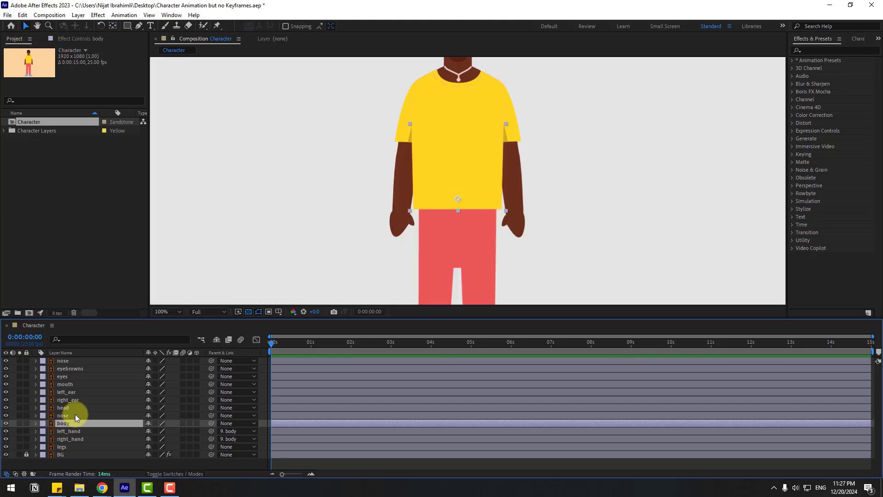
key("r")
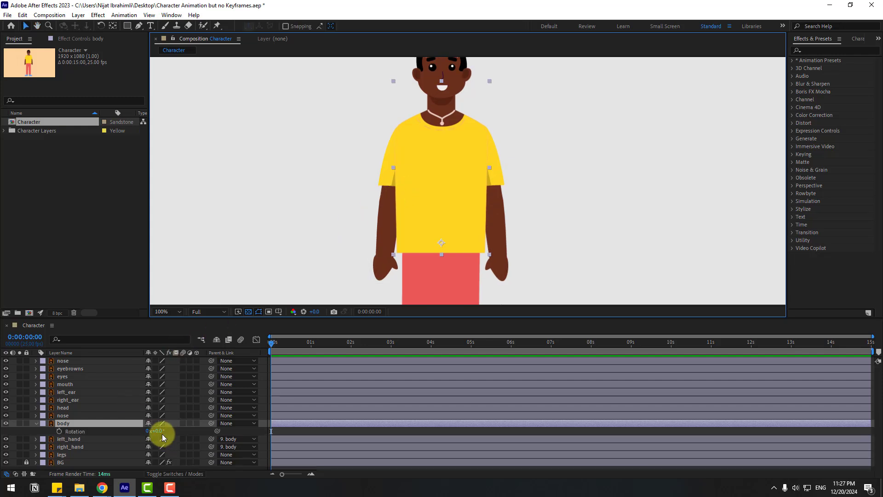
left_click_drag(162, 434, 88, 431)
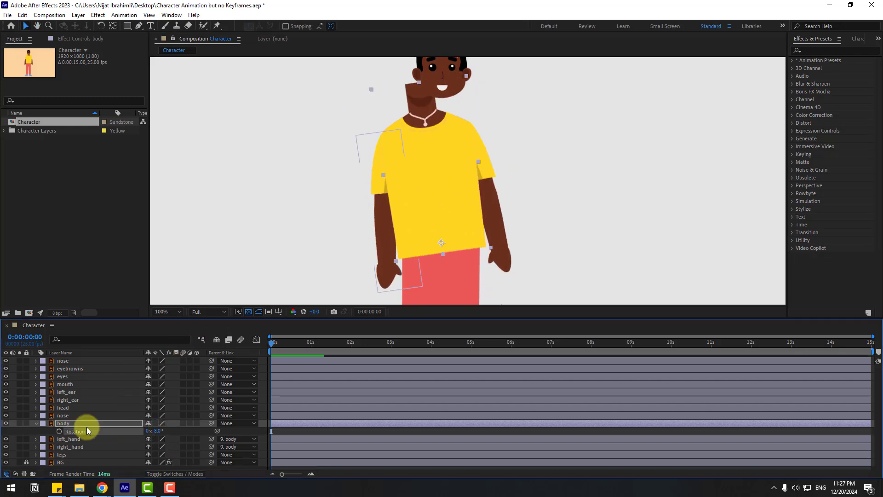
key("ctrl+z")
left_click(36, 423)
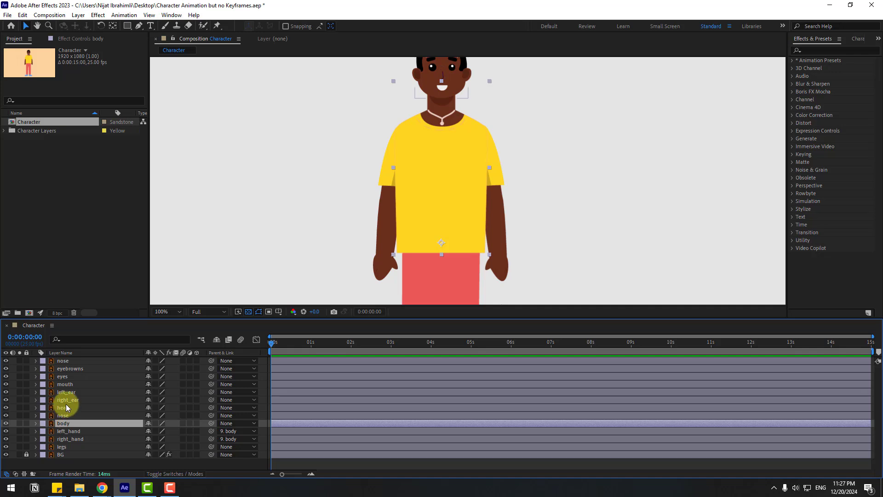
Parent right_ear, left_ear, mouth, eyes, eyebrows and nose to the head layer
left_click(64, 399)
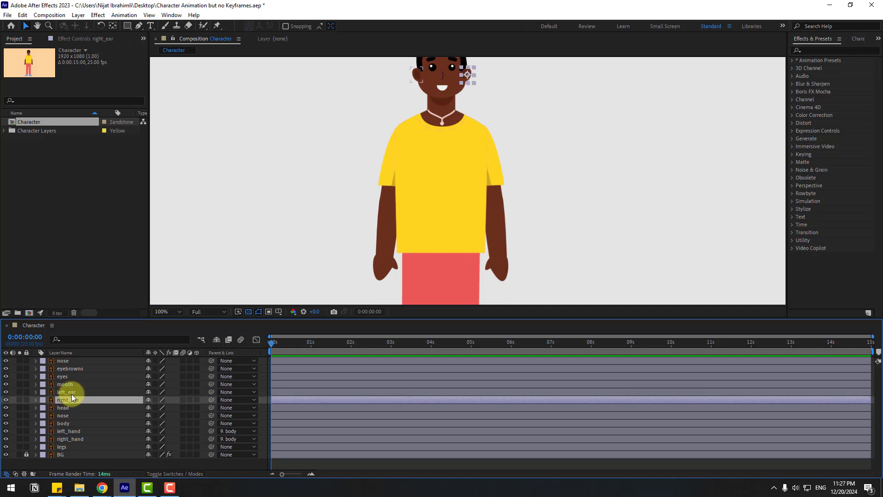
left_click(71, 391, "ctrl")
left_click(72, 384, "ctrl")
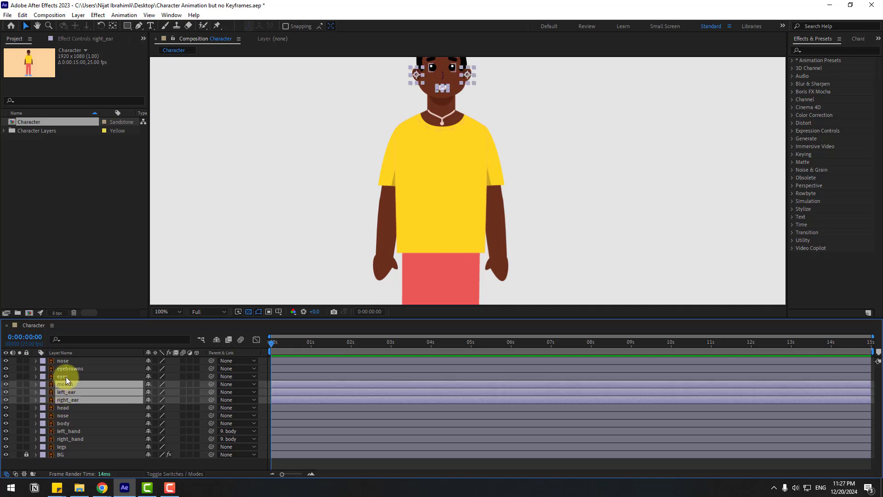
left_click(69, 376, "ctrl")
left_click(72, 368, "ctrl")
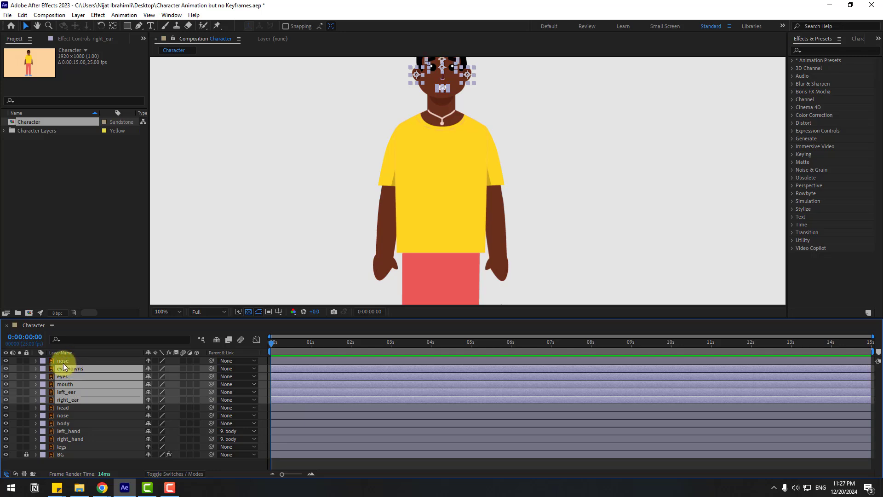
left_click(64, 362, "ctrl")
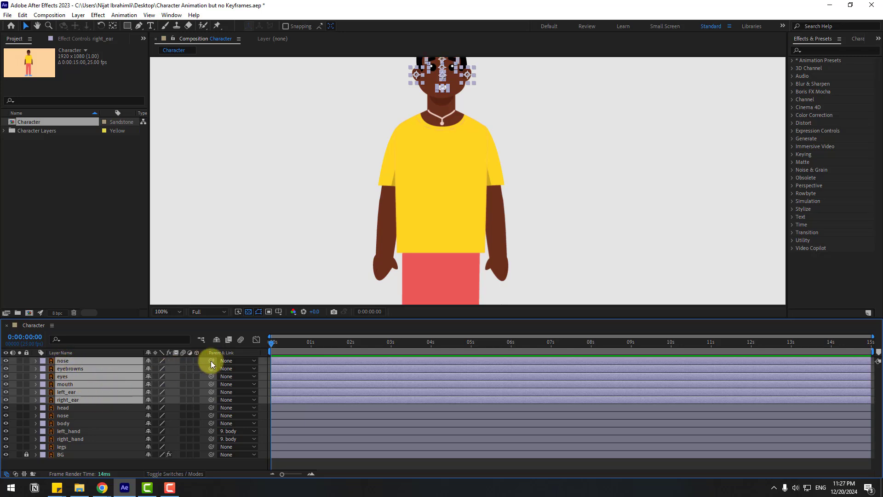
left_click_drag(128, 381, 68, 407)
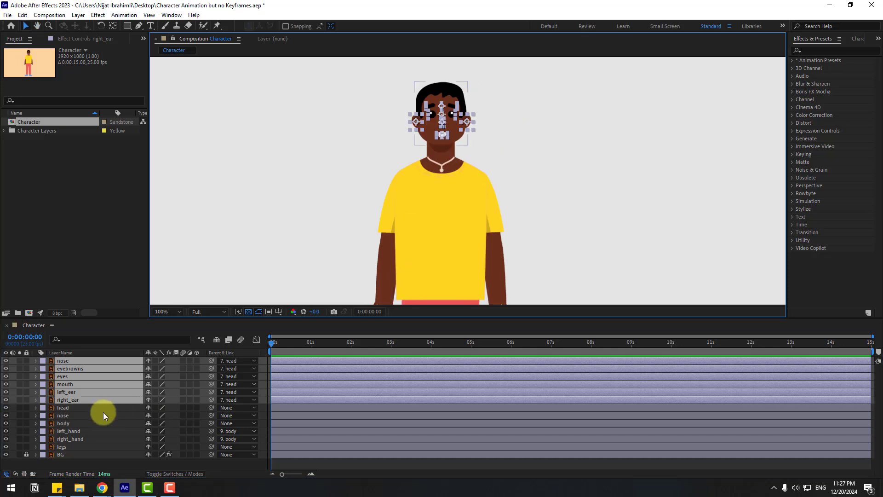
Solo the head and move its anchor point down to the chin
left_click(69, 408)
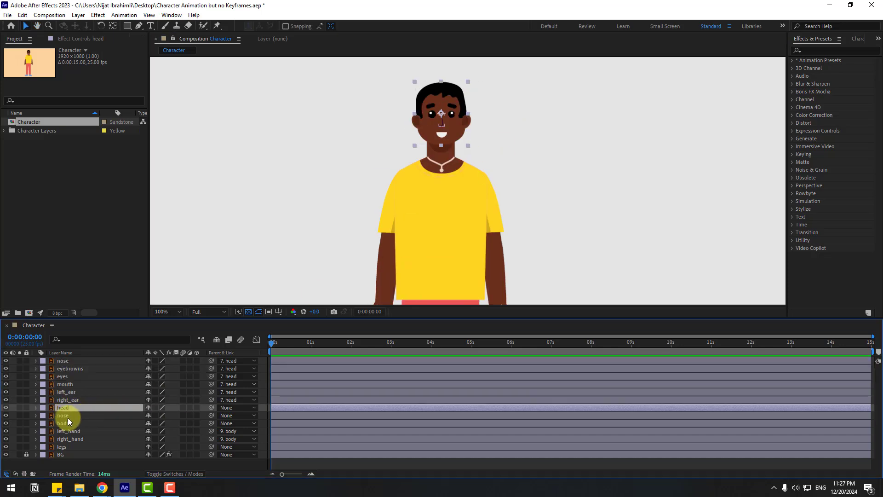
left_click(20, 407)
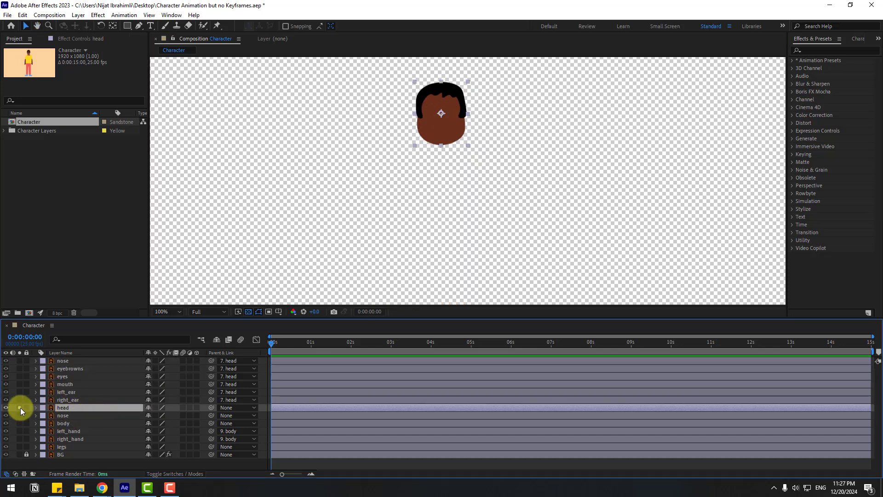
left_click(111, 29)
scroll(464, 132, "up", 2)
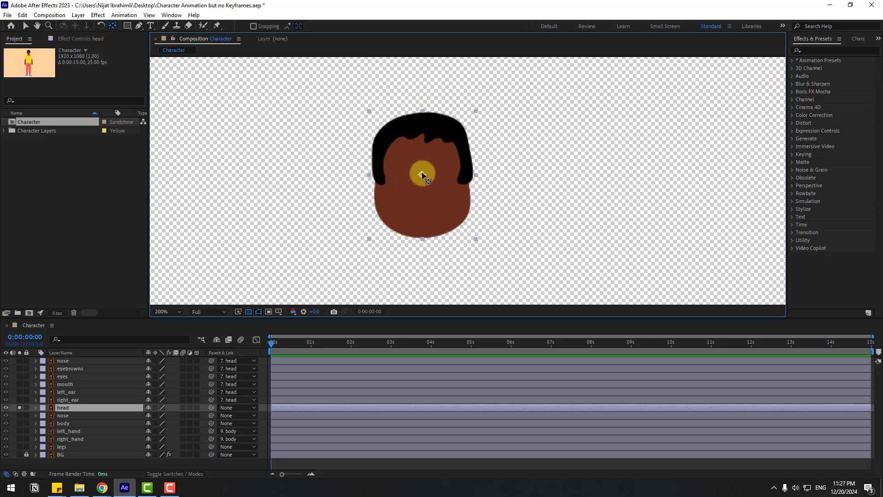
left_click_drag(422, 174, 420, 233)
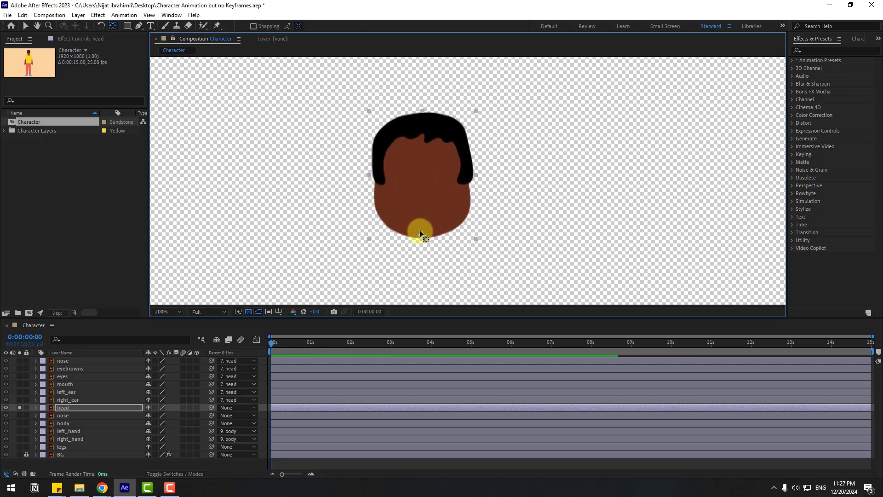
left_click(26, 28)
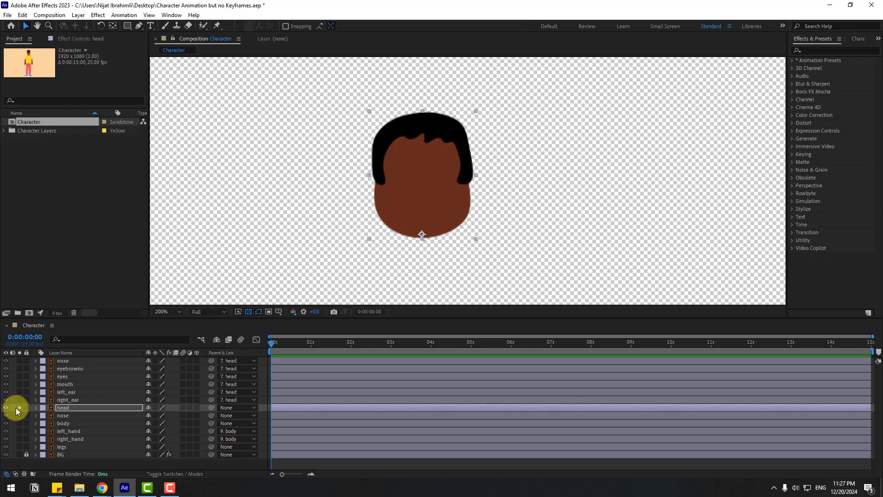
Unsolo the head and parent it to the body layer
left_click(19, 407)
left_click(204, 408)
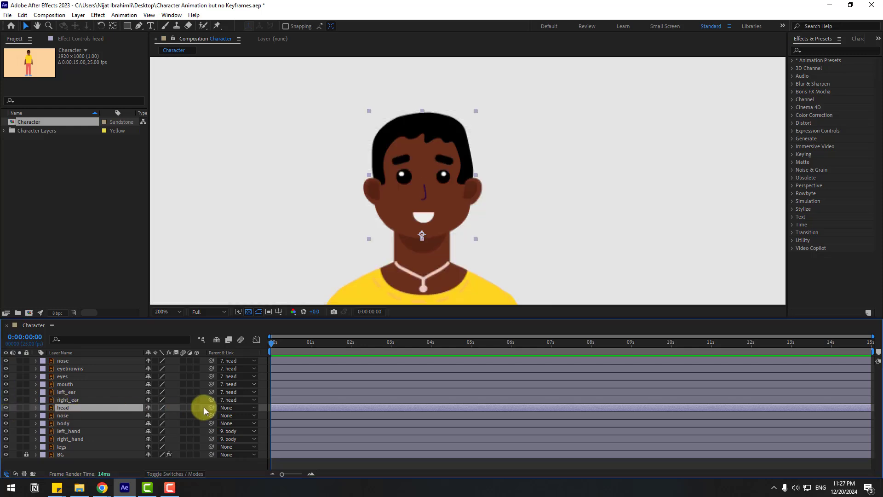
left_click_drag(211, 408, 64, 424)
Delete the duplicate nose layer and view the character at 100%
left_click(68, 415)
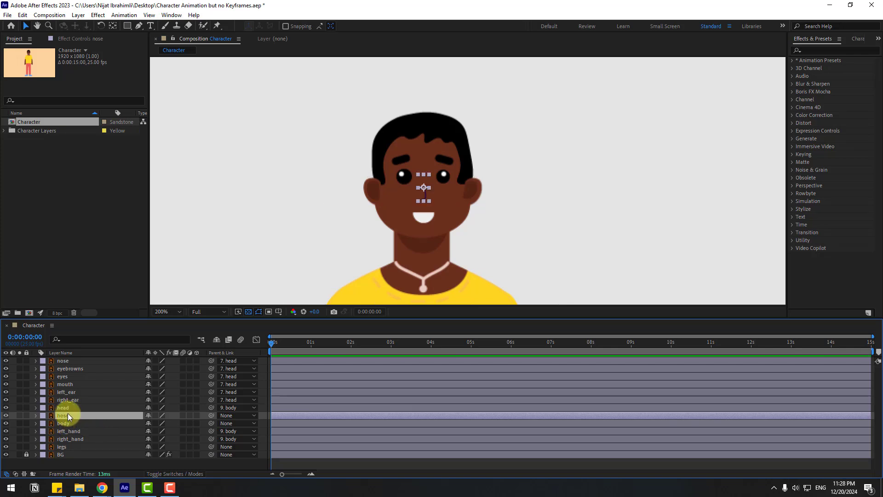
key("Delete")
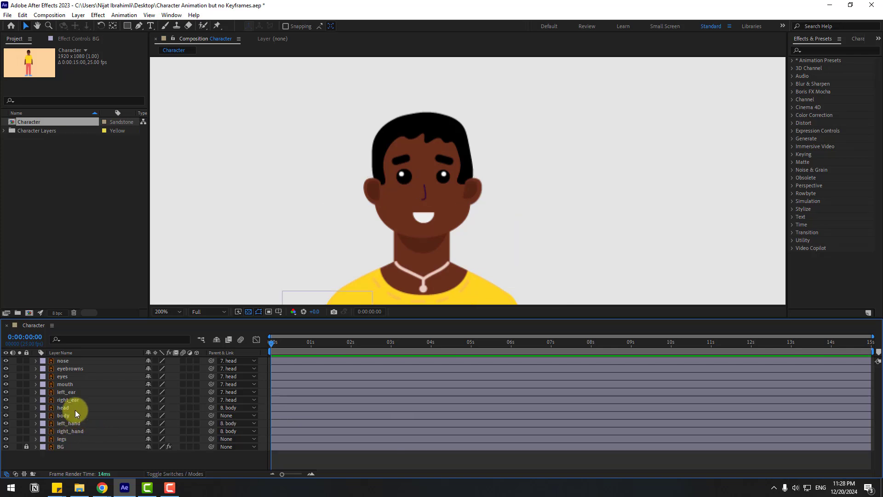
left_click_drag(413, 244, 284, 191)
key("comma")
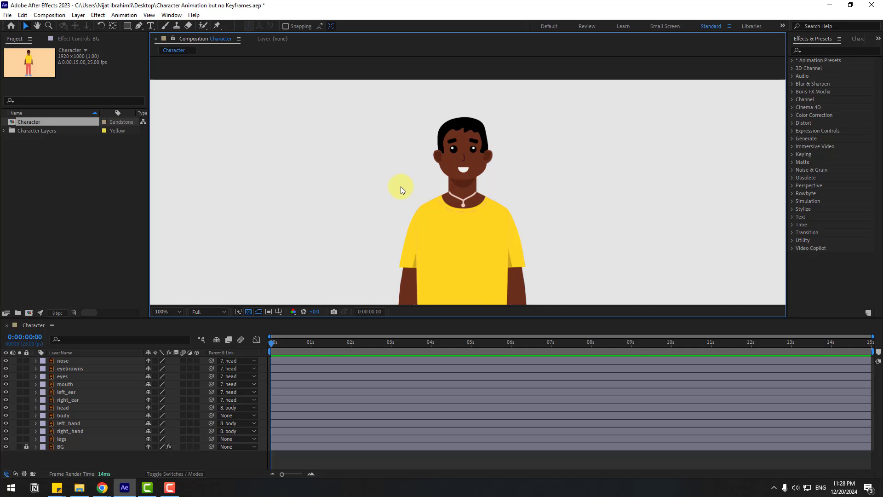
scroll(272, 261, "down", 1)
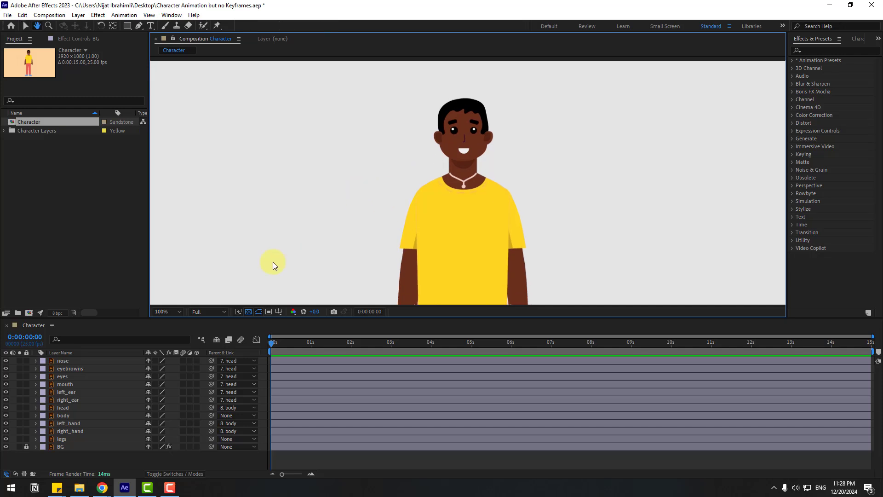
Show only the left_hand layer's Rotation property
left_click(69, 423)
scroll(261, 203, "down", 3)
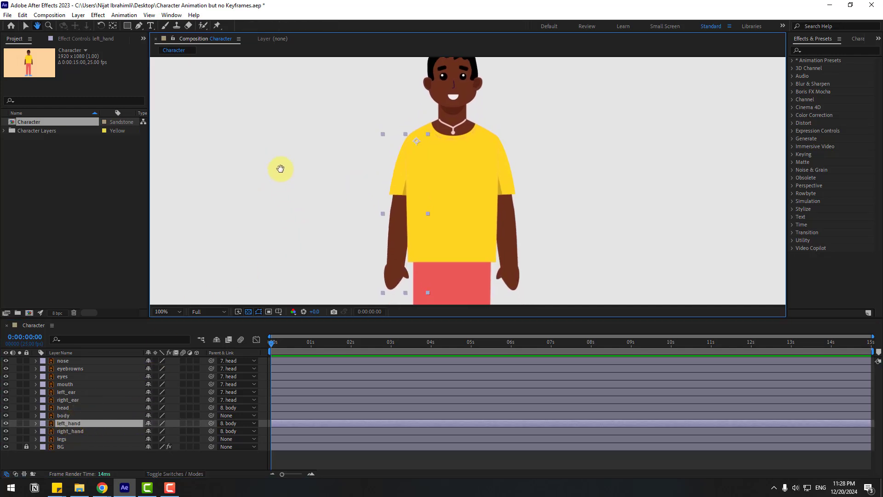
key("r")
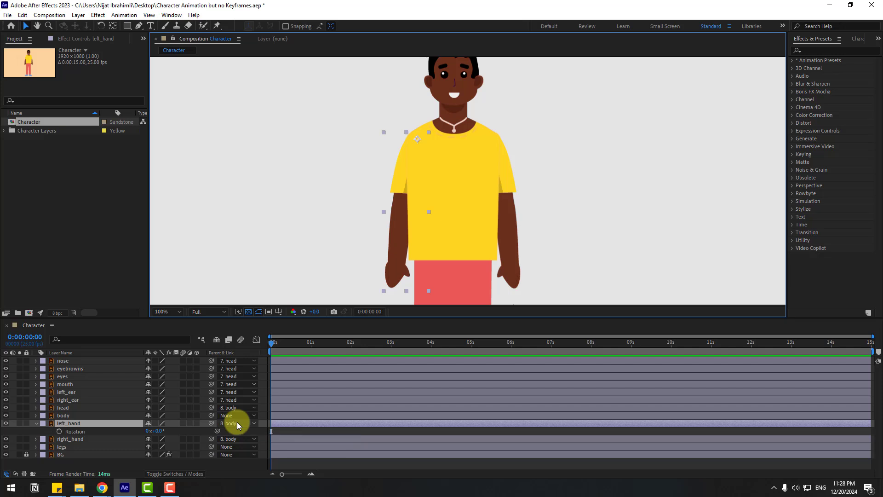
Add a wiggle(1,6) expression to left_hand's Rotation
left_click(60, 434, "alt")
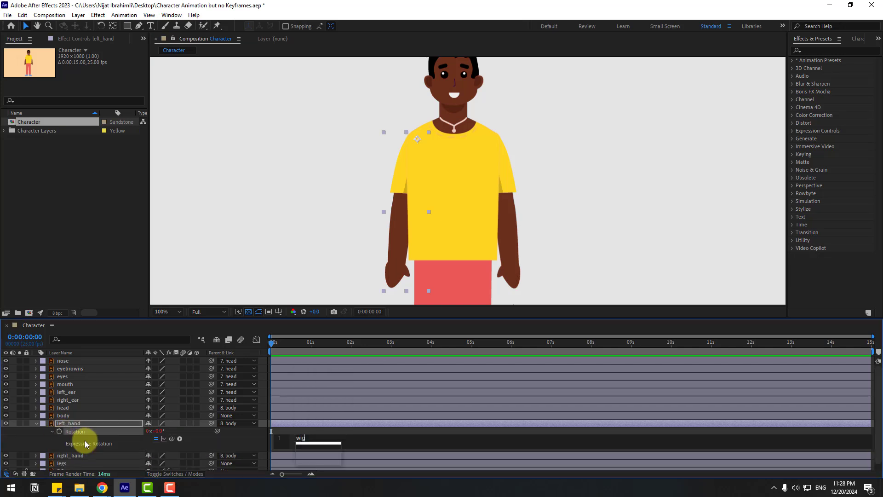
type("wig")
key("Return")
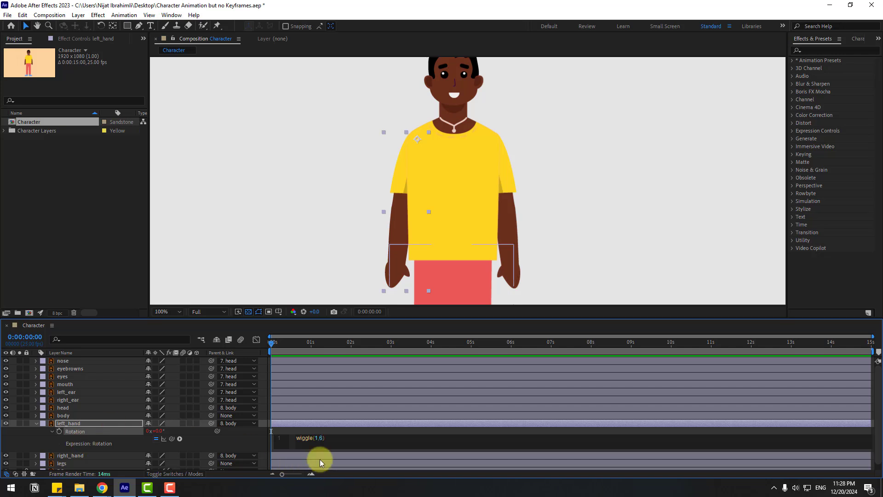
type("1,6")
left_click(26, 440)
Preview the left arm sway and return the playhead to the start
key("space")
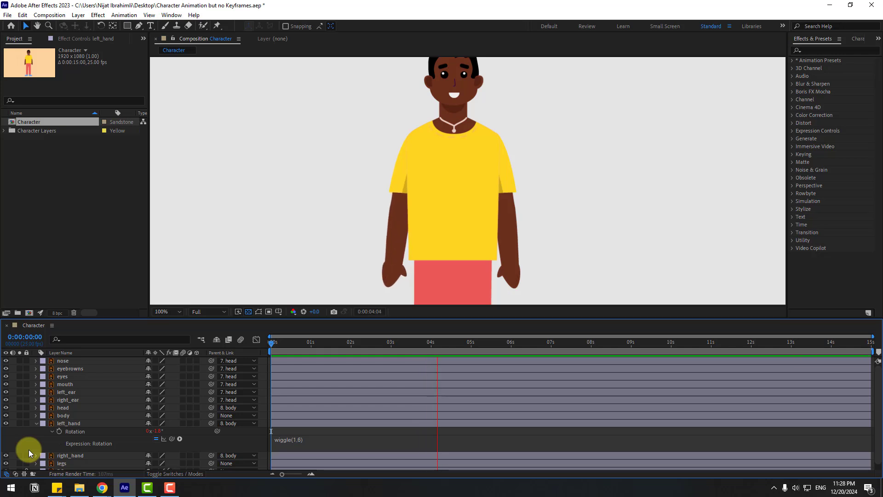
left_click(354, 343)
left_click_drag(354, 343, 255, 352)
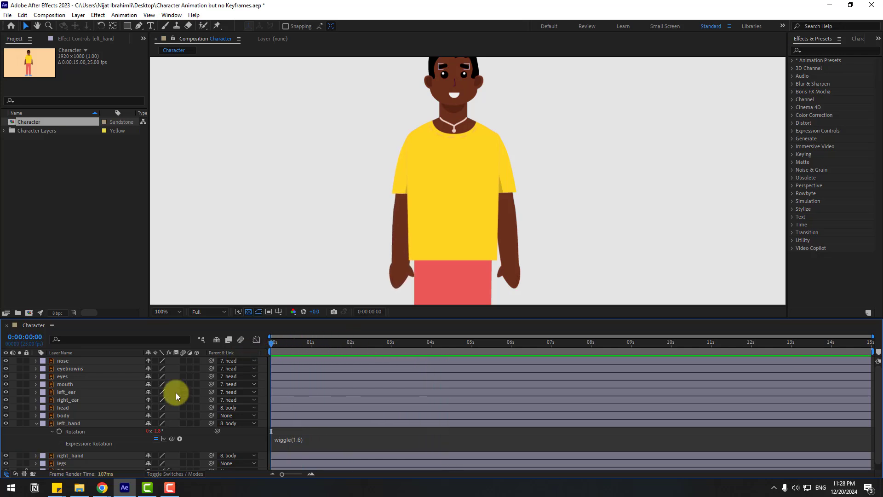
Add a wiggle(2,7) expression to right_hand's Rotation
left_click(65, 456)
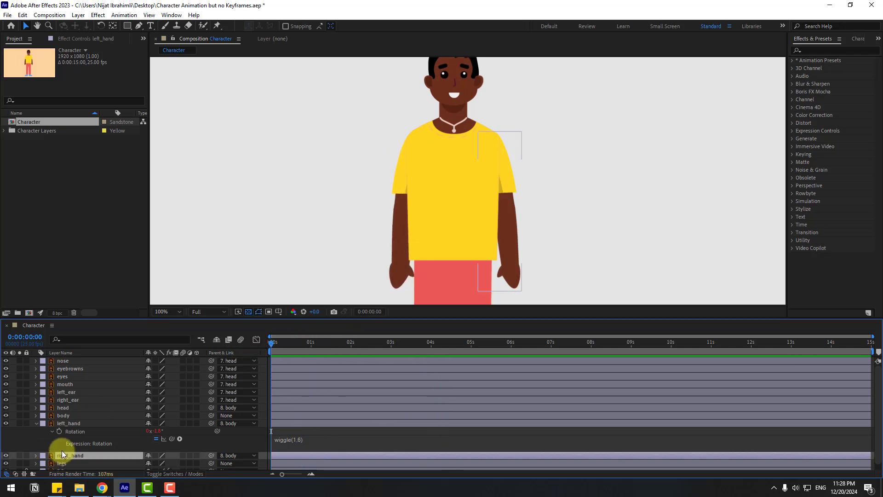
scroll(45, 425, "down", 1)
scroll(47, 456, "down", 1)
key("r")
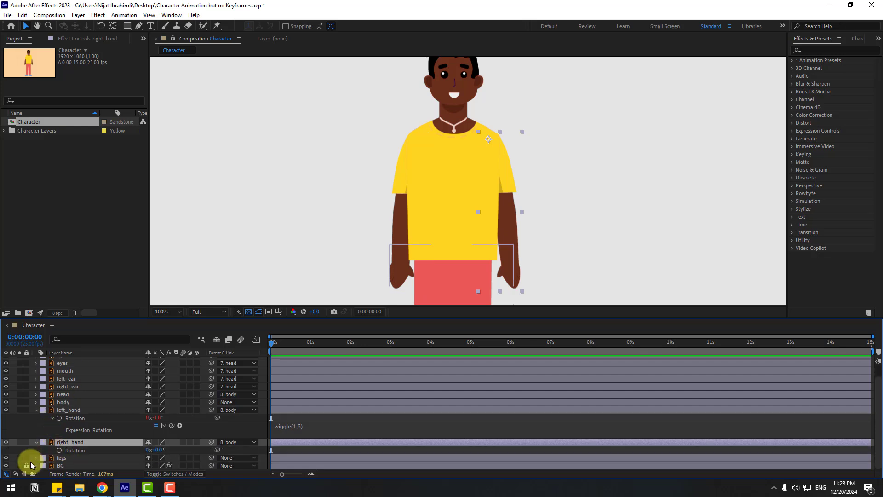
left_click(58, 451, "alt")
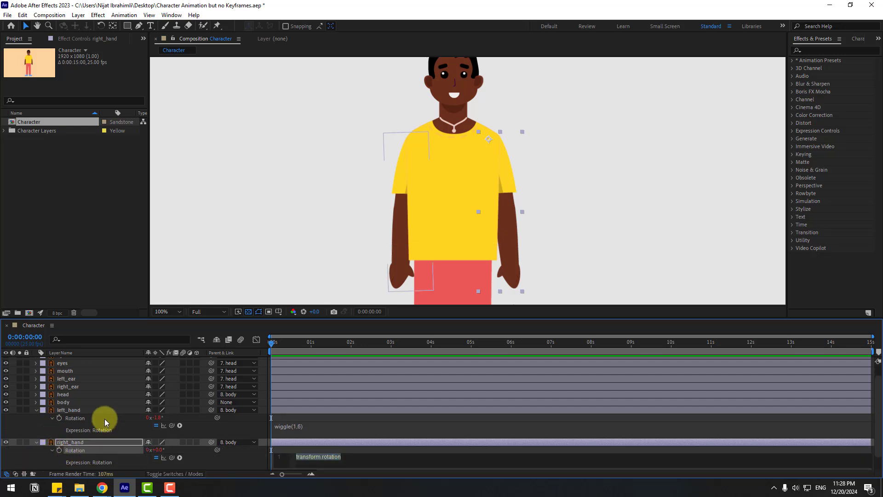
type("wigg")
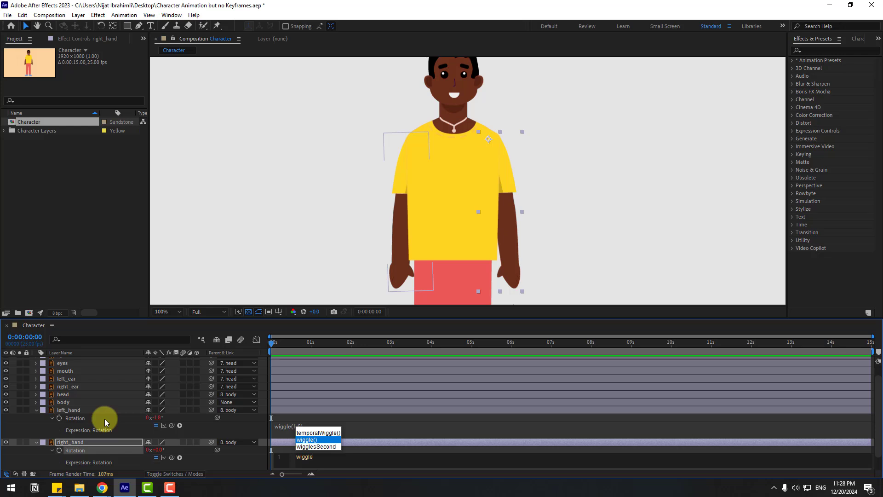
type("le")
key("Return")
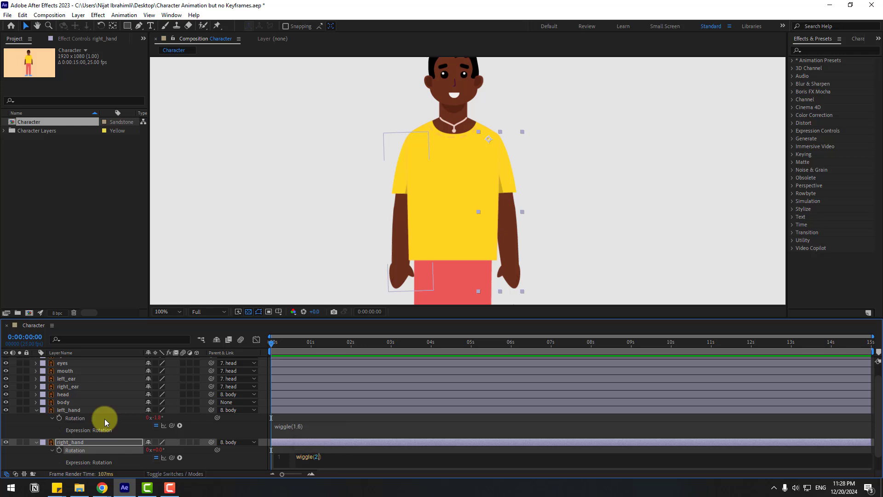
left_click(281, 449)
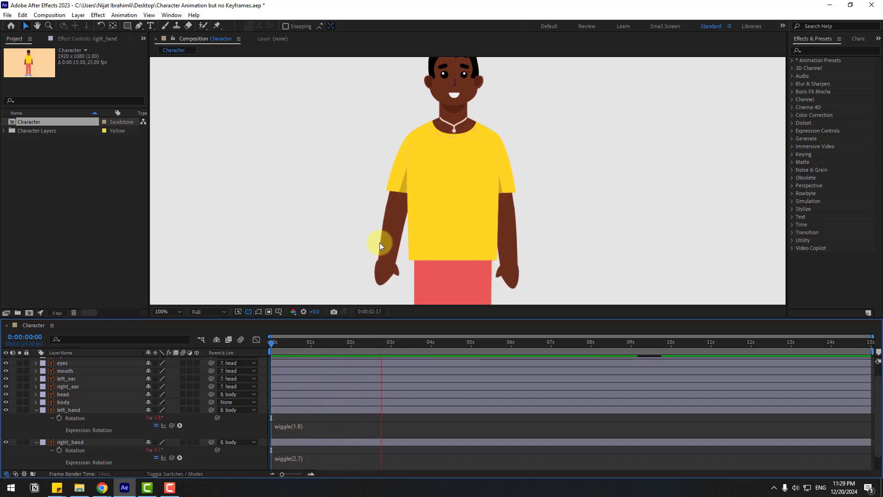
Stop the preview and collapse both hand layers' properties
key("space")
scroll(34, 416, "up", 1)
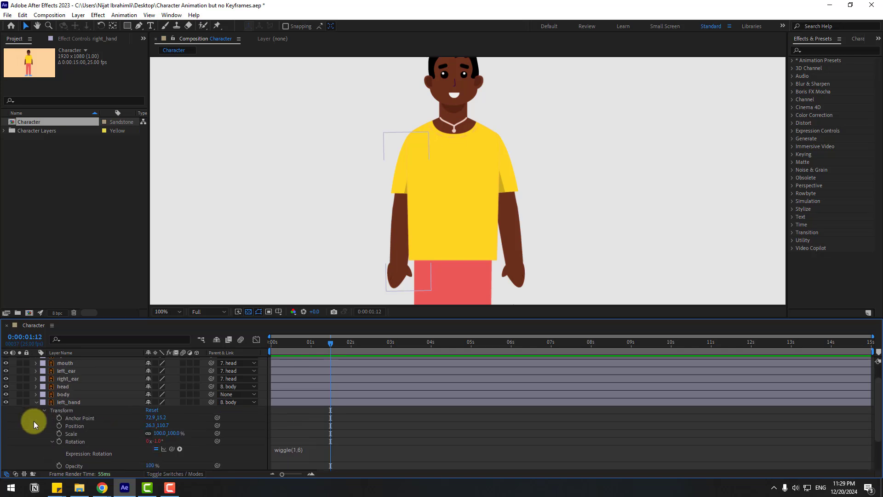
left_click(35, 425)
left_click(35, 428)
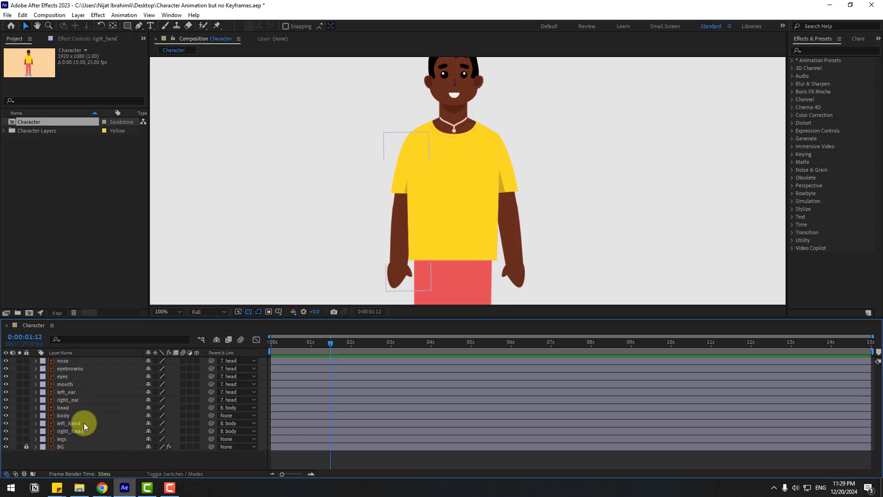
Add a wiggle(1,6) expression to the body layer's Rotation
left_click(64, 417)
key("r")
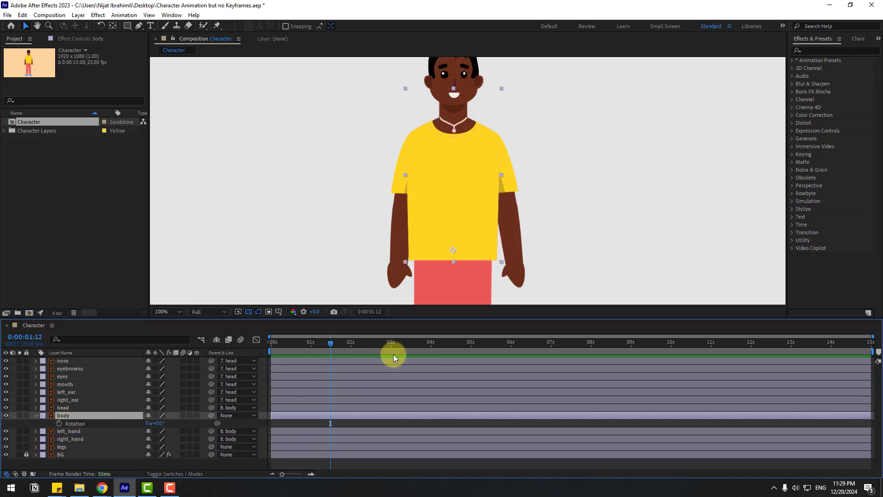
left_click_drag(328, 351, 233, 359)
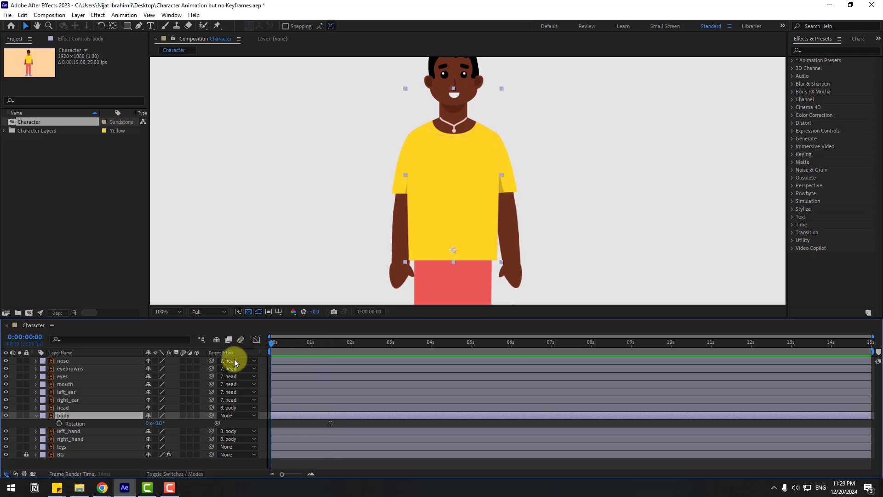
left_click(60, 424, "alt")
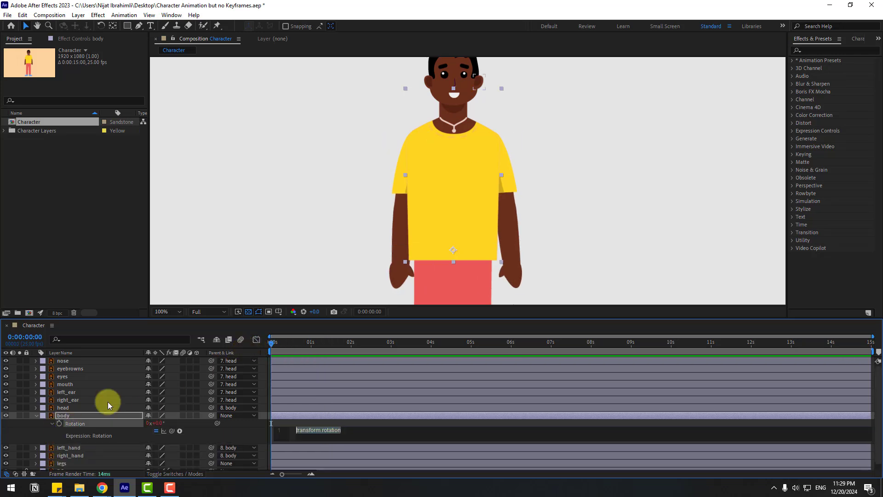
type("wiggle(1,6")
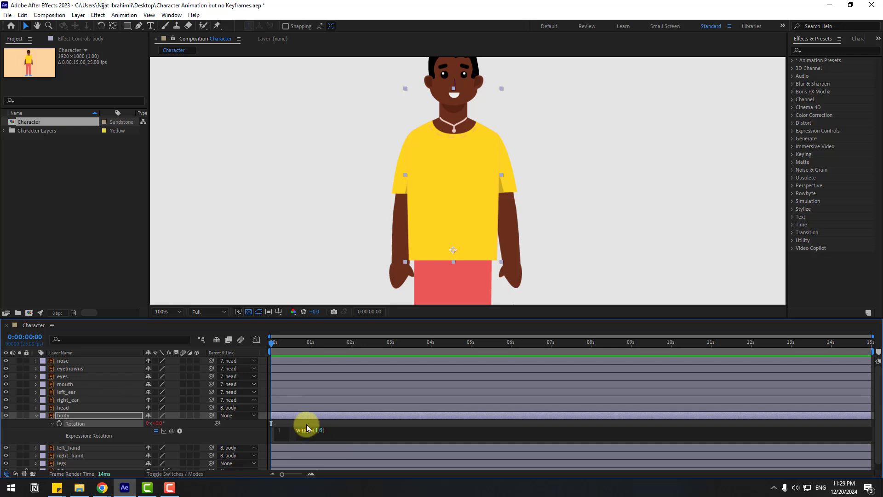
left_click(306, 422)
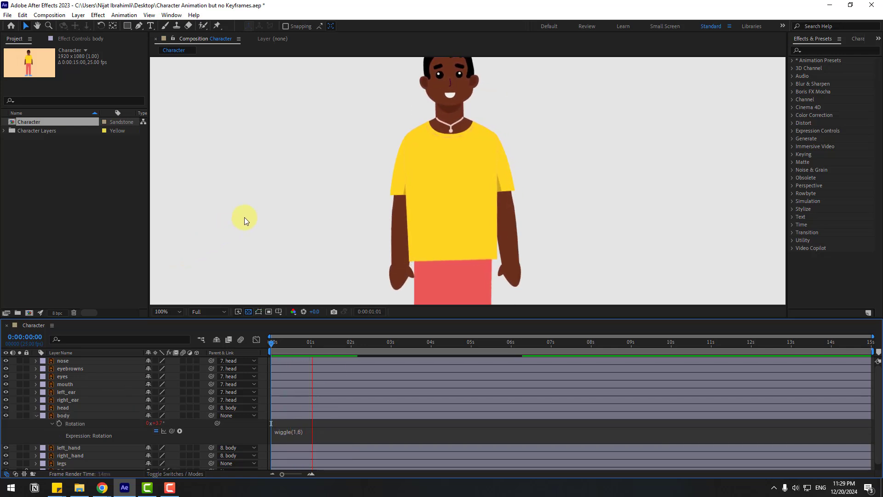
Preview the torso sway and collapse the body layer
scroll(246, 216, "down", 2)
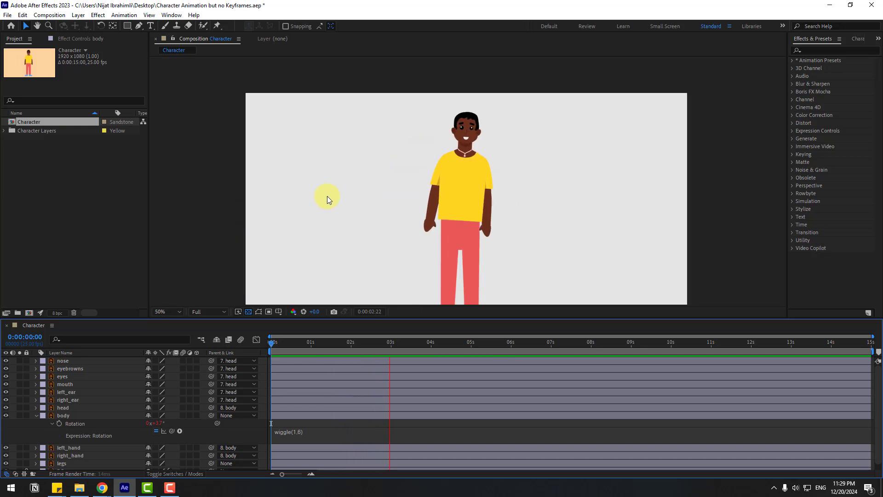
scroll(329, 205, "up", 2)
key("space")
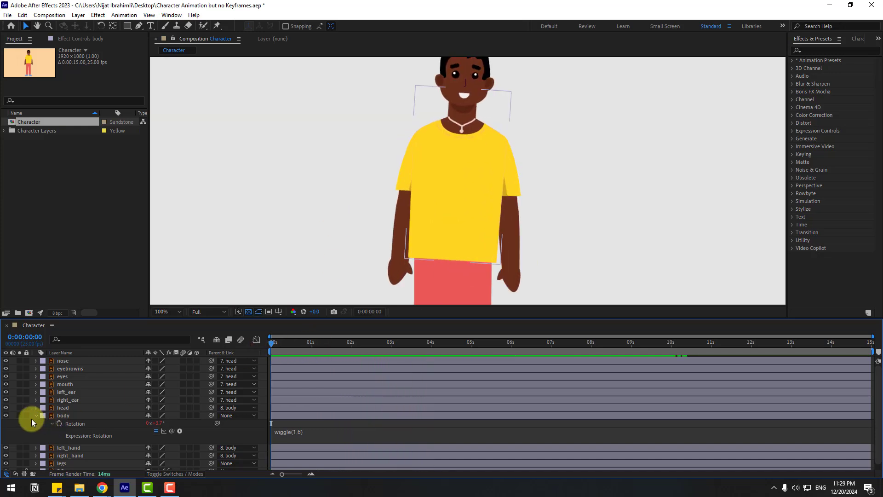
left_click(35, 416)
Add a wiggle(1,6) expression to the head layer's Rotation
left_click(61, 409)
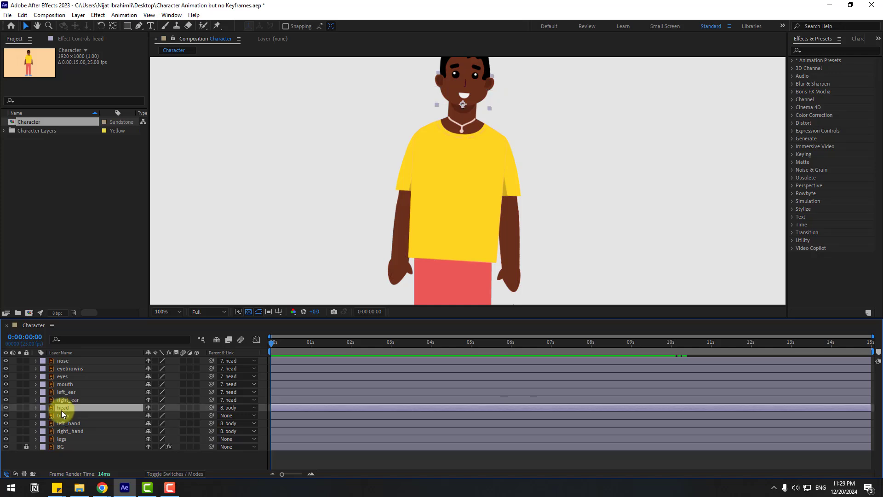
scroll(473, 160, "up", 1)
scroll(559, 222, "down", 1)
key("r")
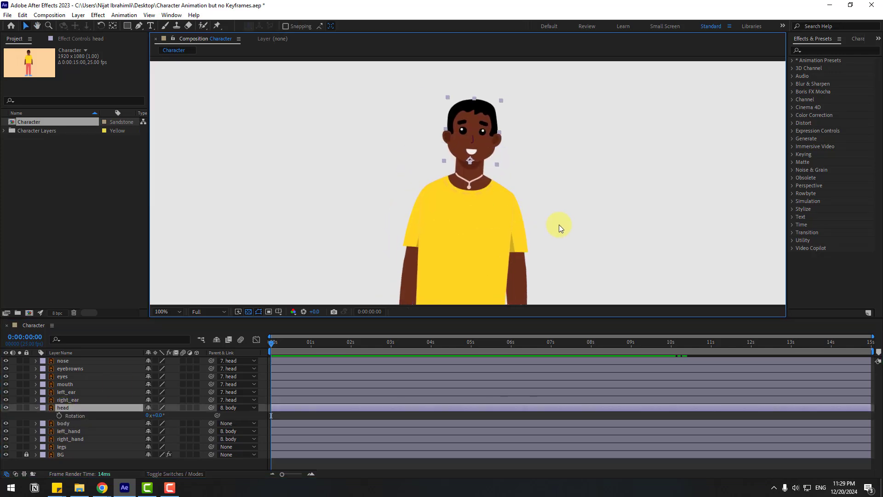
left_click(59, 415, "alt")
type("wiggle()")
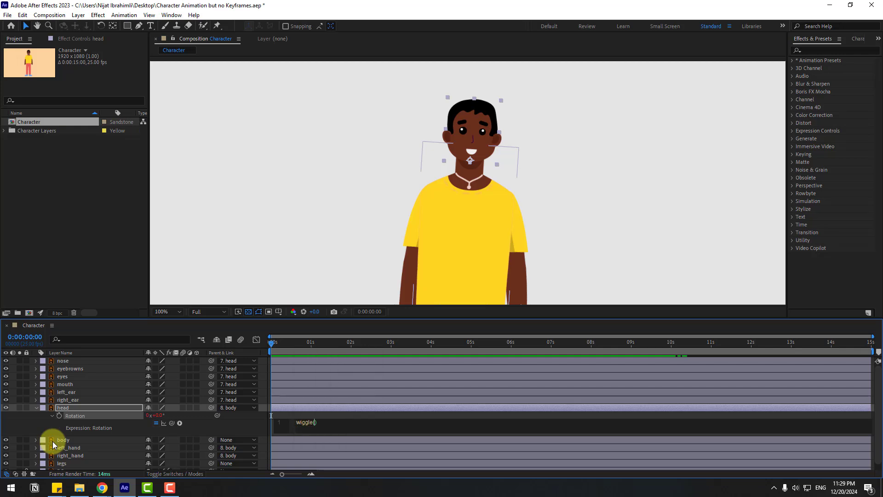
type("1,6")
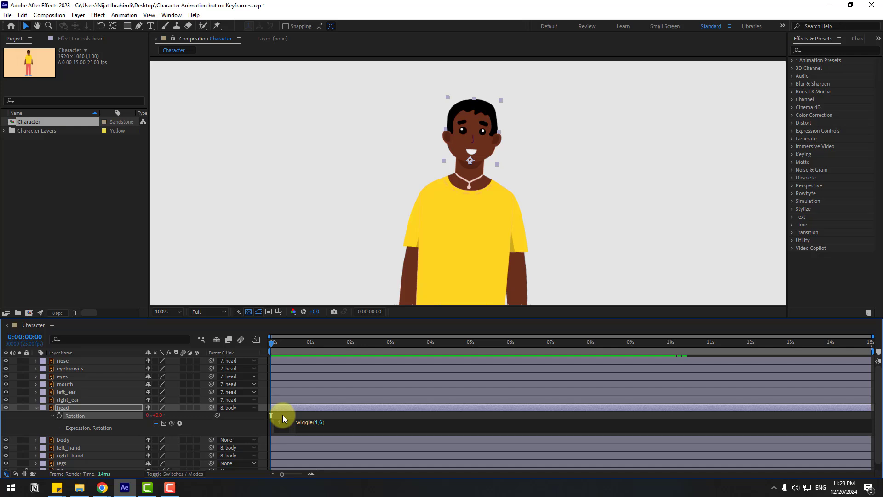
left_click(283, 414)
Preview the head wobble and collapse the head layer's properties
key("space")
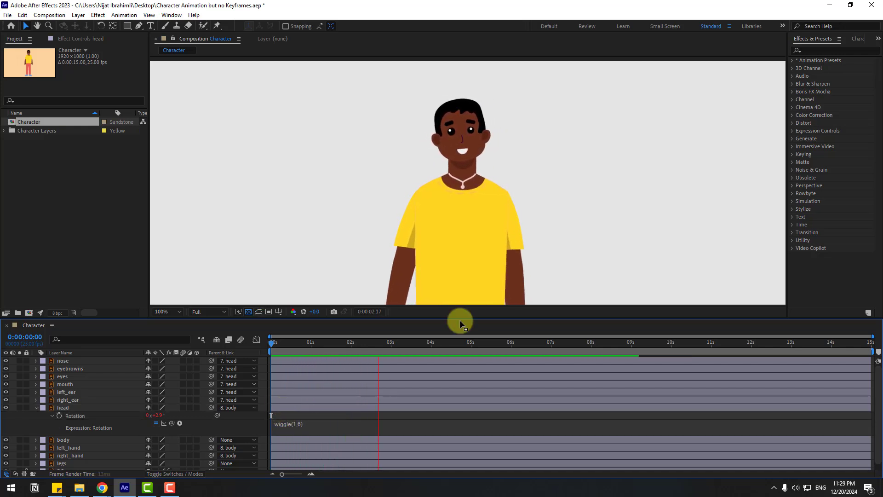
left_click(17, 407)
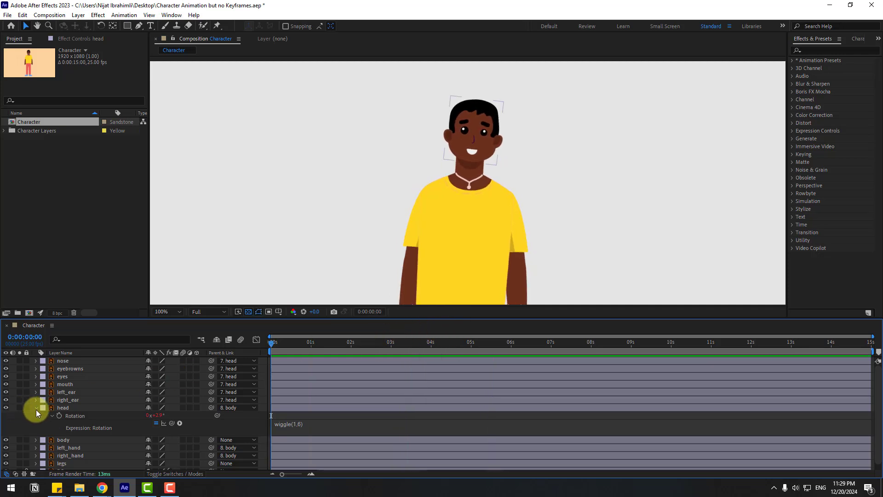
left_click(36, 408)
left_click(539, 184)
Split the eyebrows layer's Position into separate X and Y dimensions
left_click(490, 129)
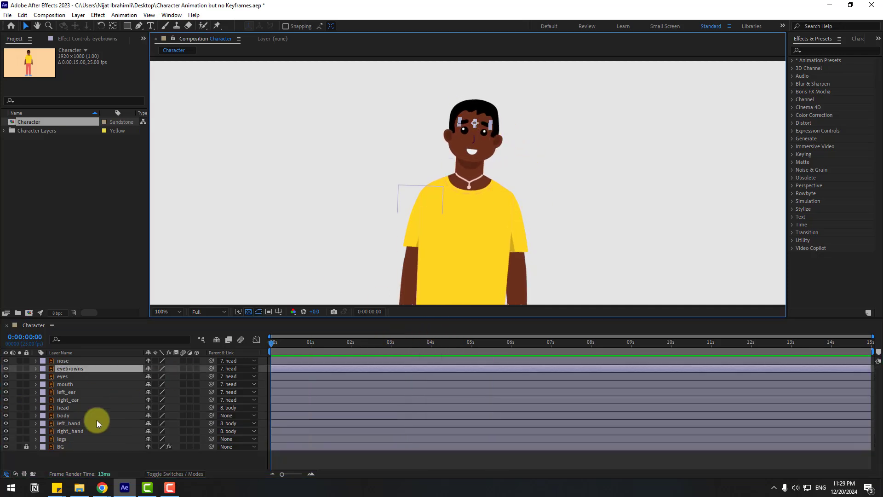
key("p")
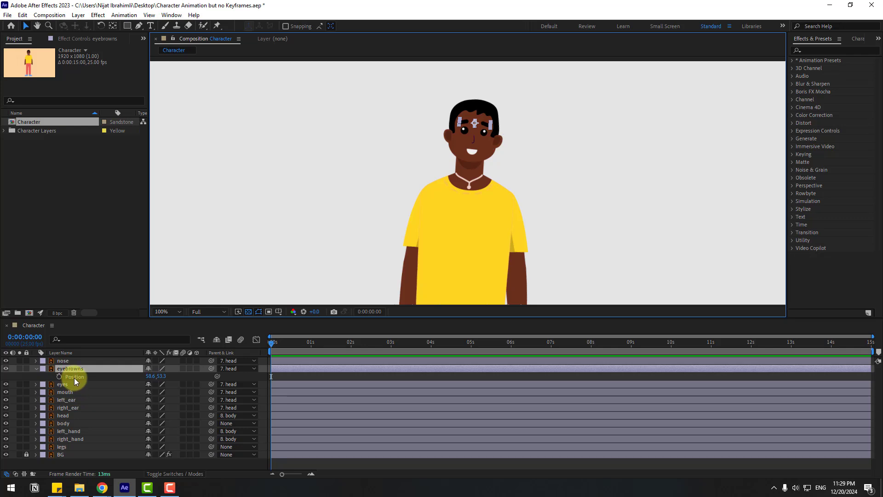
right_click(75, 377)
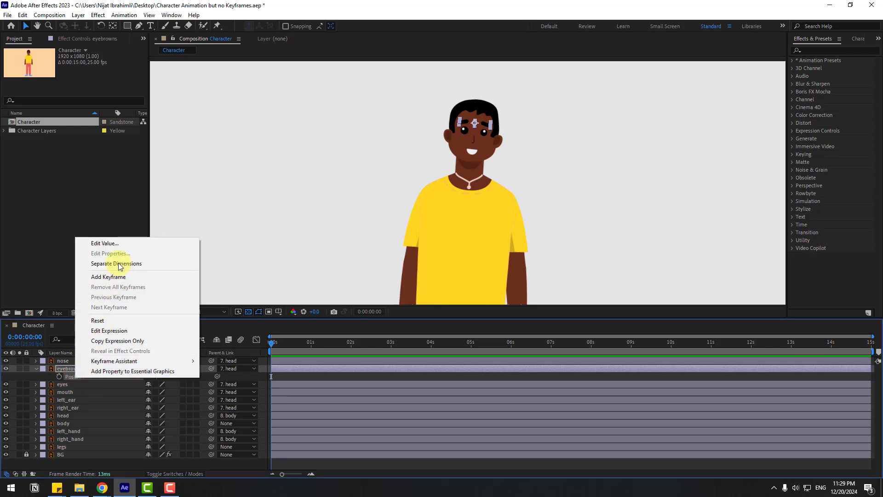
left_click(119, 265)
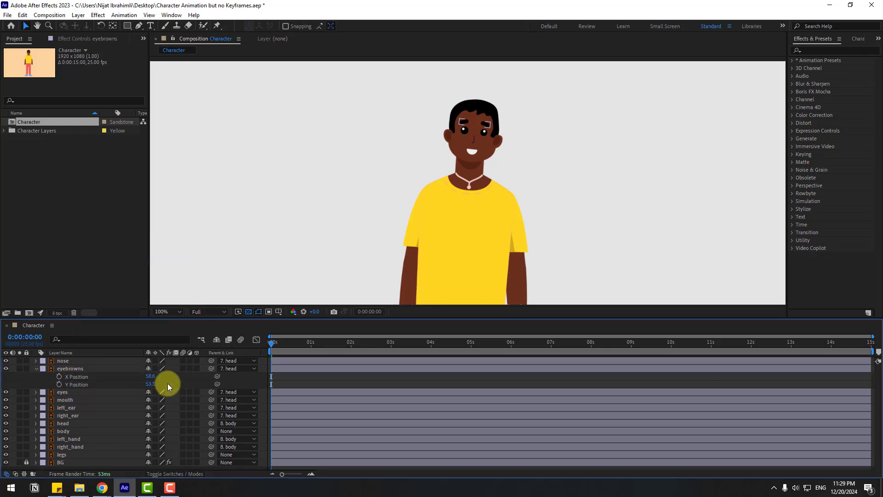
mouse_move(148, 384)
left_mouse_down()
mouse_move(165, 384)
mouse_move(151, 385)
left_mouse_up()
key("ctrl+z")
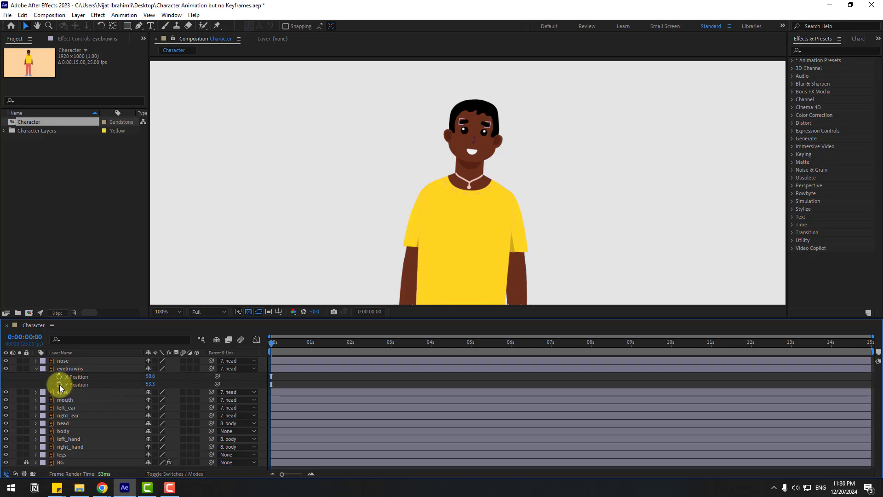
Add a wiggle(1,3) expression to the eyebrows' Y Position and preview it
left_click(59, 385, "alt")
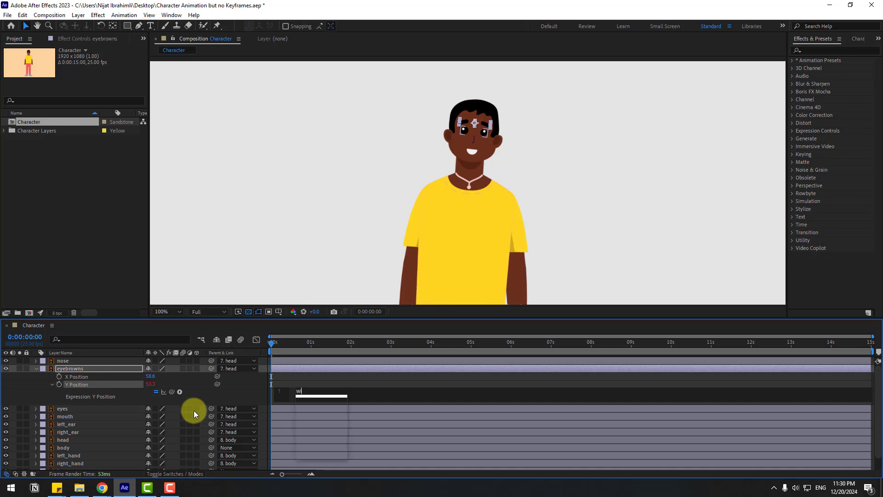
type("wiggle(1,3")
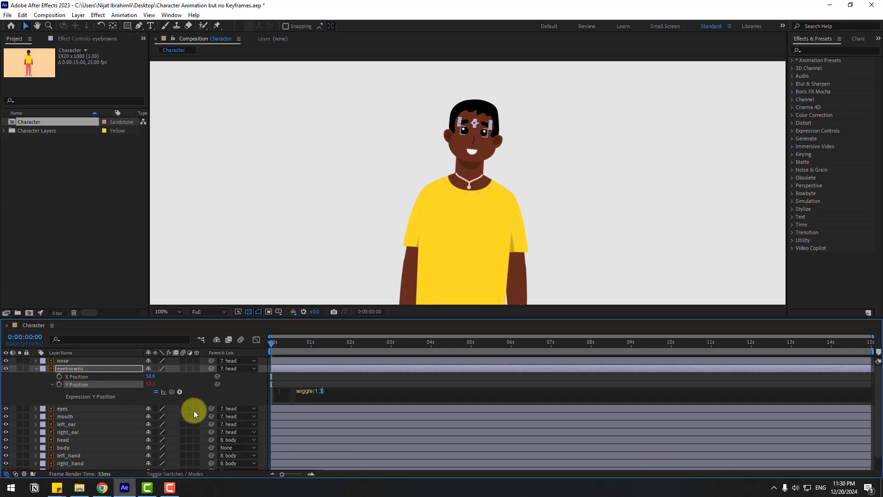
left_click(287, 380)
scroll(532, 144, "up", 2)
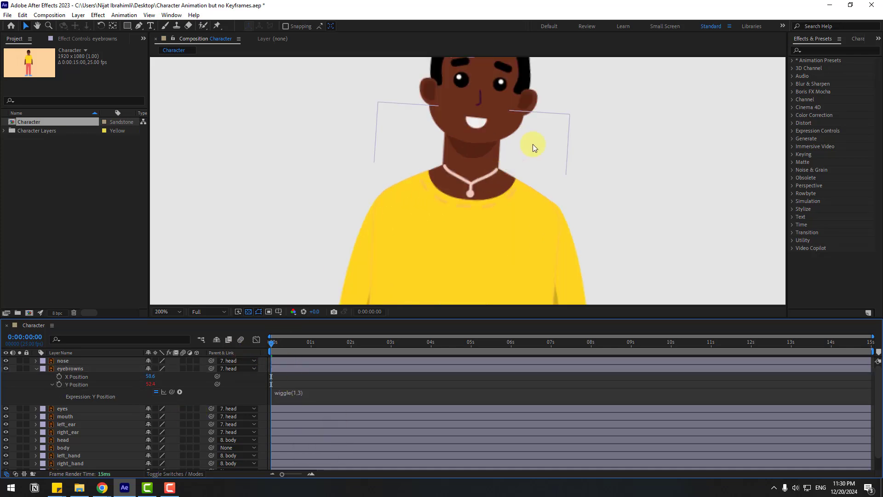
key("space")
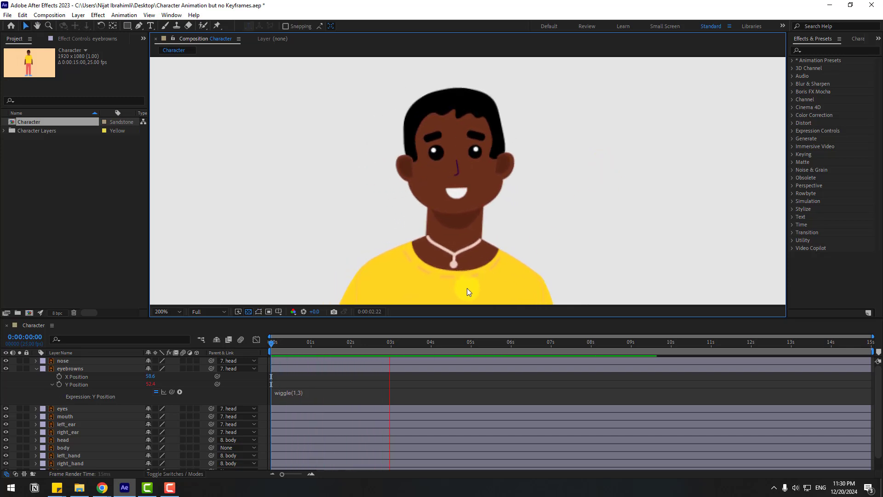
key("space")
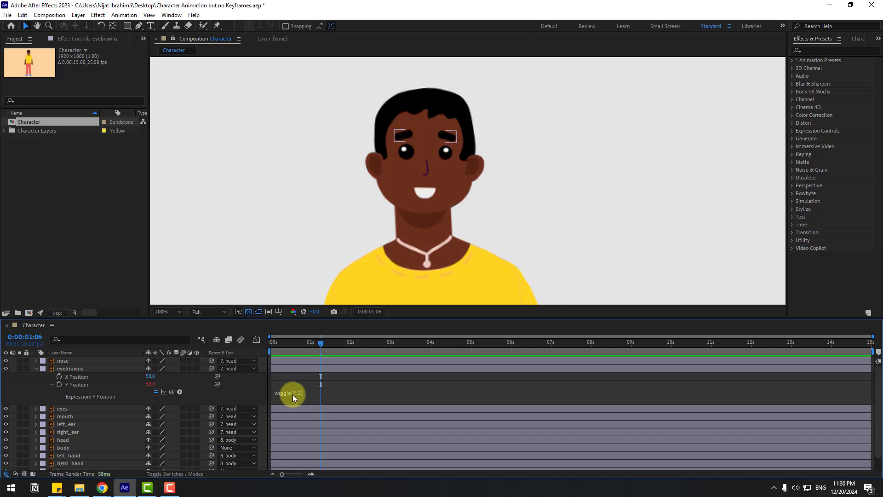
Change the eyebrow expression to wiggle(1,9), preview, and return to the start
left_click(312, 394)
left_click(350, 404)
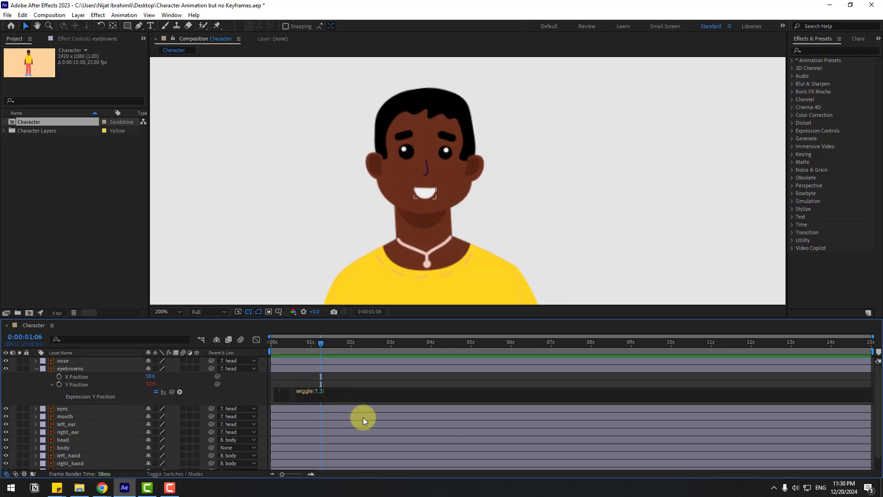
key("BackSpace")
type("9")
left_click(363, 385)
key("space")
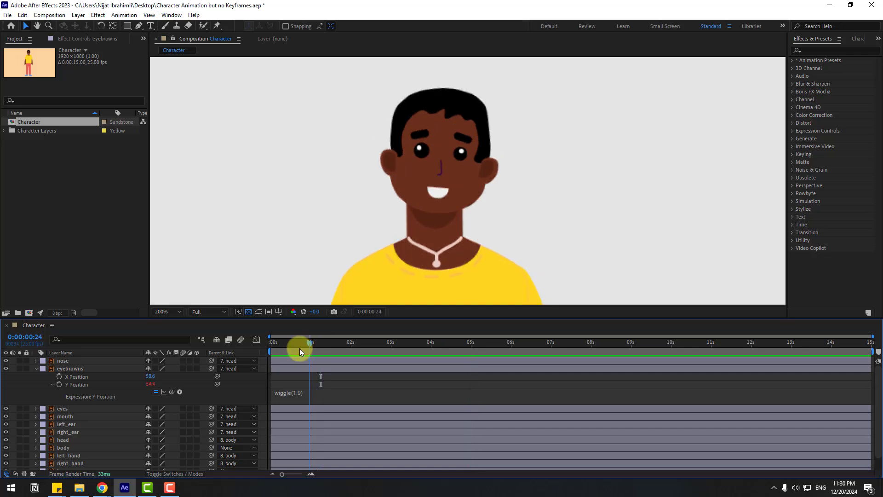
left_click_drag(300, 348, 249, 352)
Reveal only the mouth layer's Scale and set a starting keyframe at 100%
left_click(35, 369)
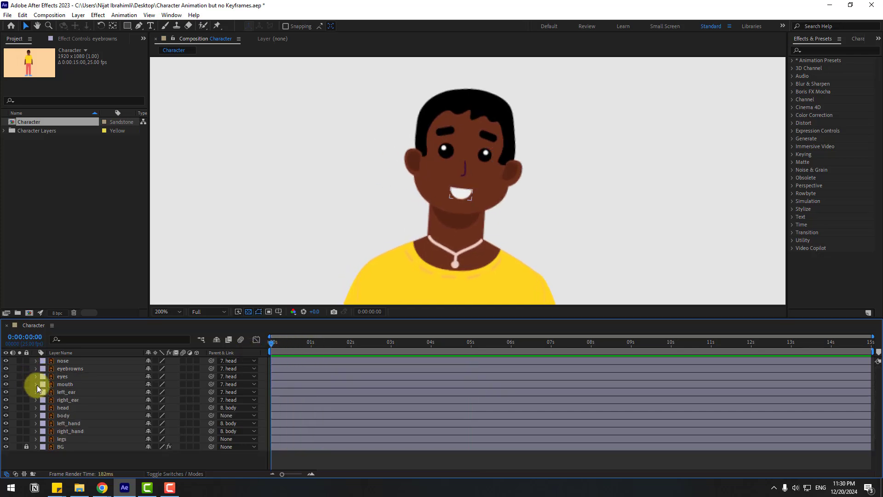
left_click(462, 196)
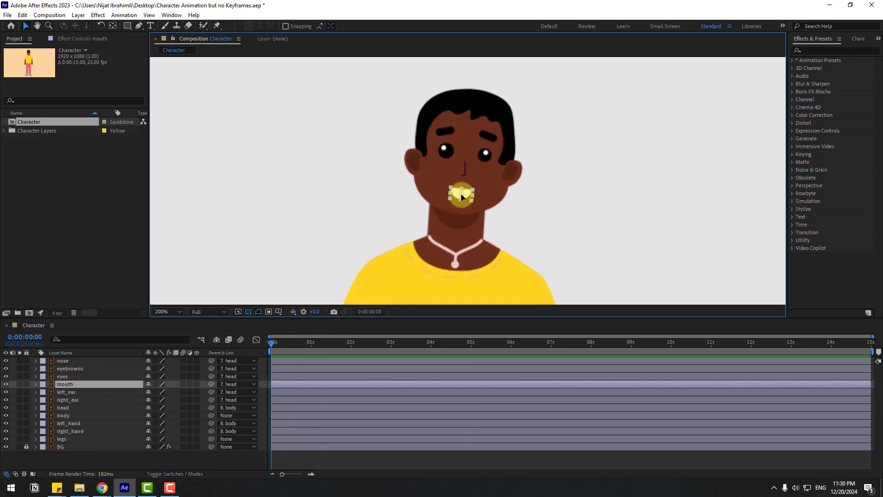
left_click(319, 181)
left_click(65, 384)
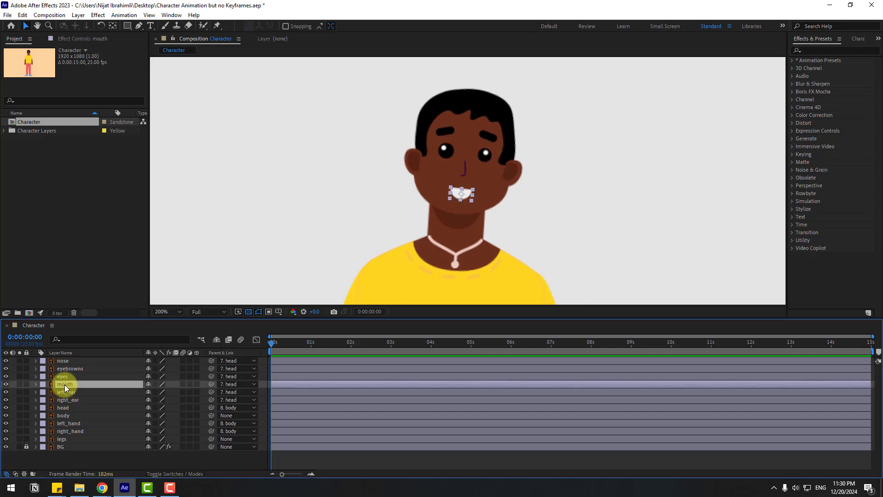
key("s")
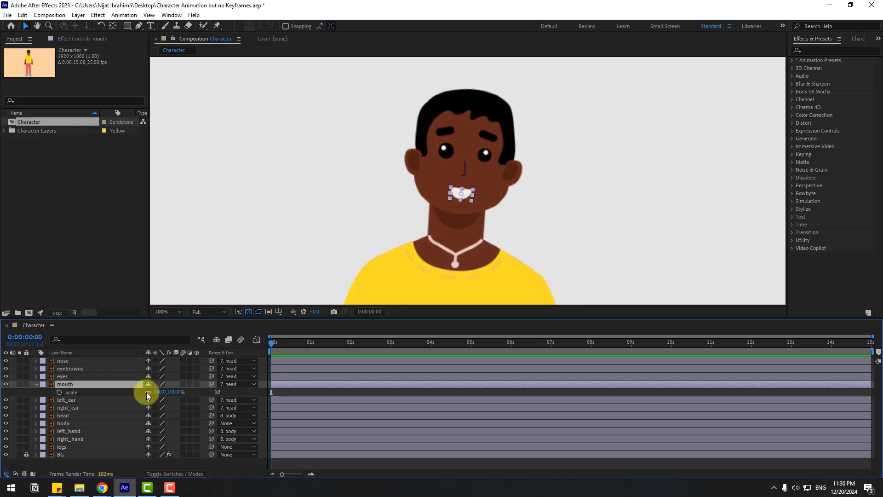
left_click(59, 392)
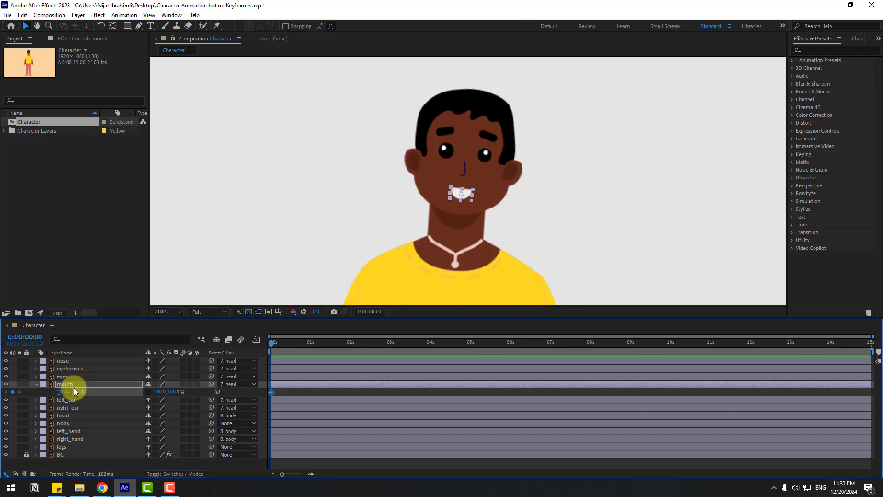
Squash the mouth to 42% height at frame 3, return to 100% at frame 6, and preview
key("Page_Down")
key("Page_Down")
key("Page_Down")
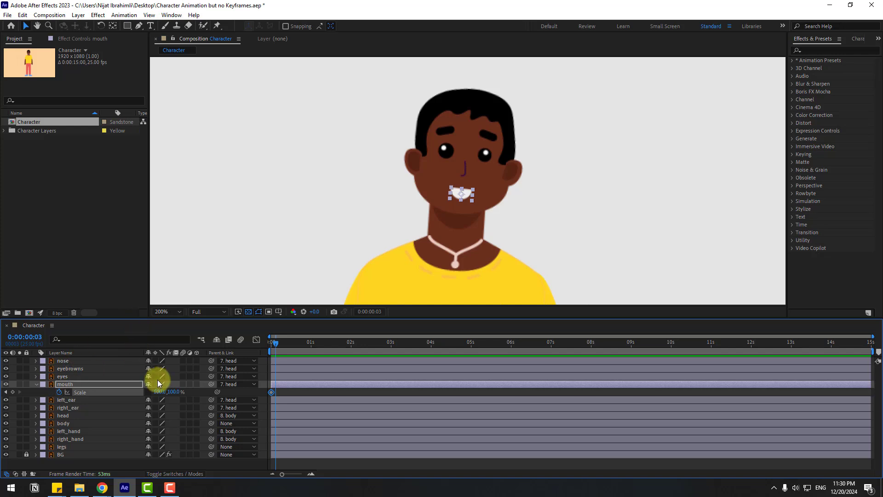
left_click_drag(173, 395, 140, 393)
left_click(288, 391)
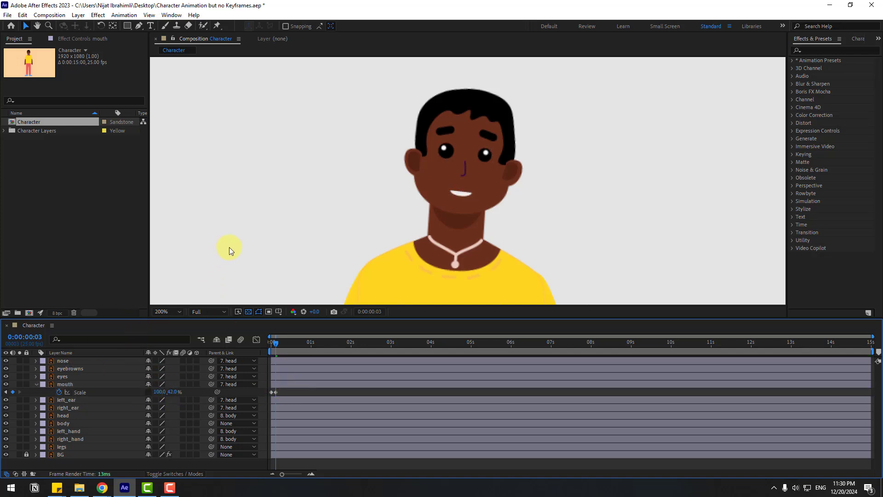
key("Page_Down")
key("Page_Down")
key("Page_Down")
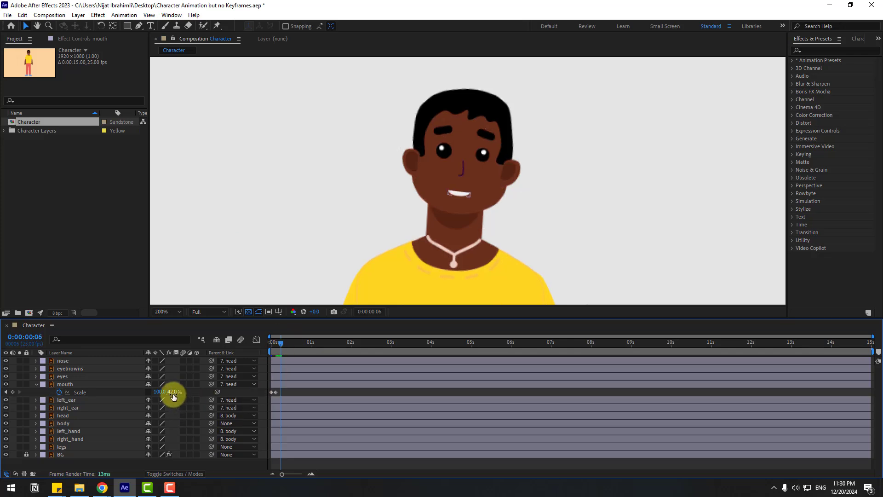
type("100")
key("Return")
key("space")
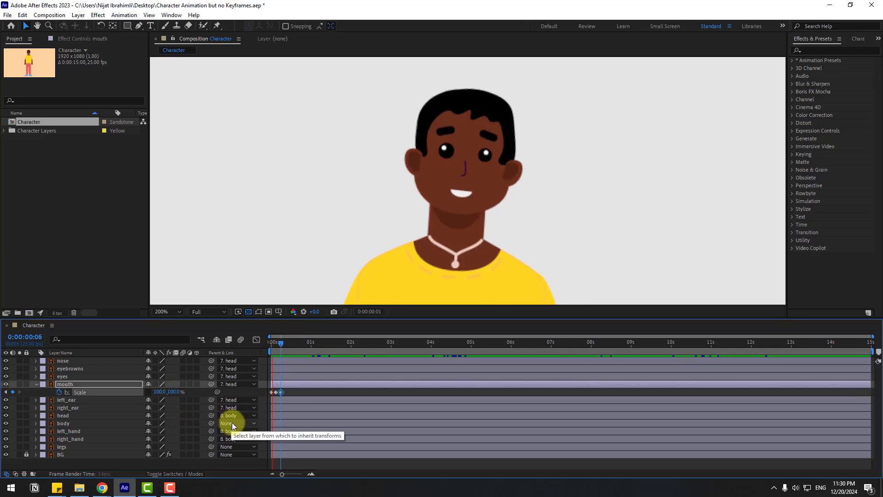
left_click(272, 341)
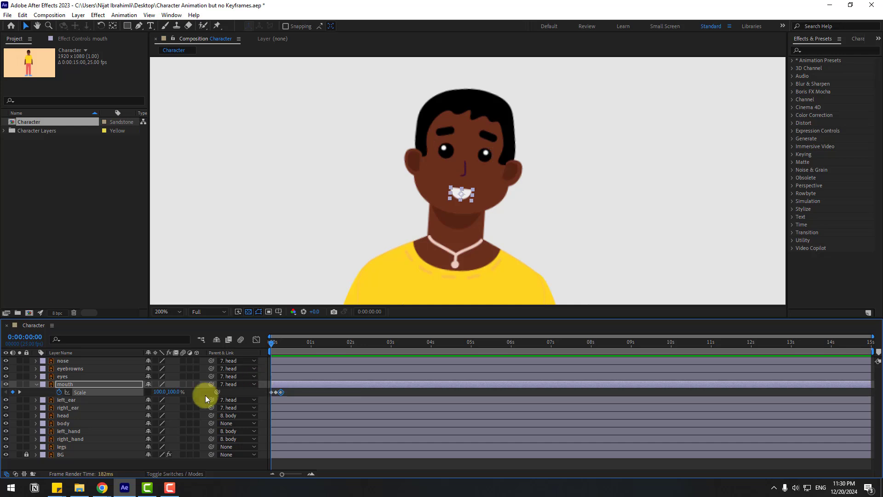
Add a loopOutDuration cycle expression to the mouth's Scale property
left_click(59, 392, "alt")
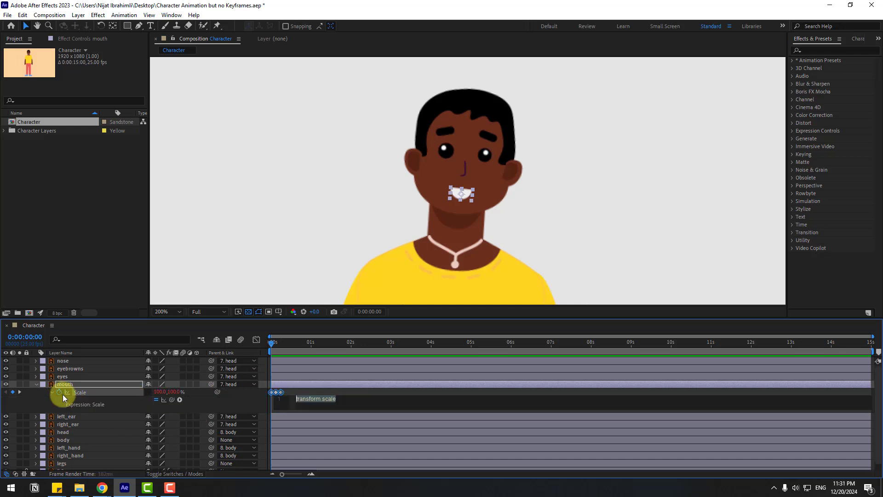
left_click(179, 399)
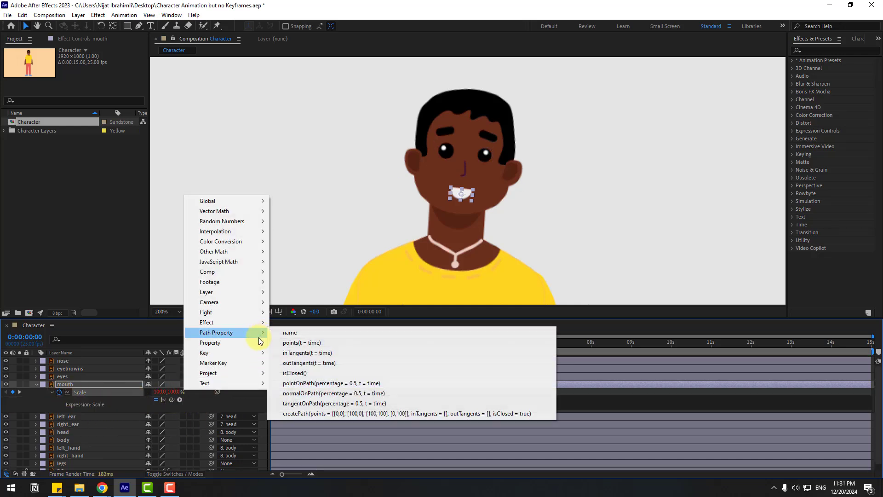
mouse_move(260, 342)
left_click(376, 252)
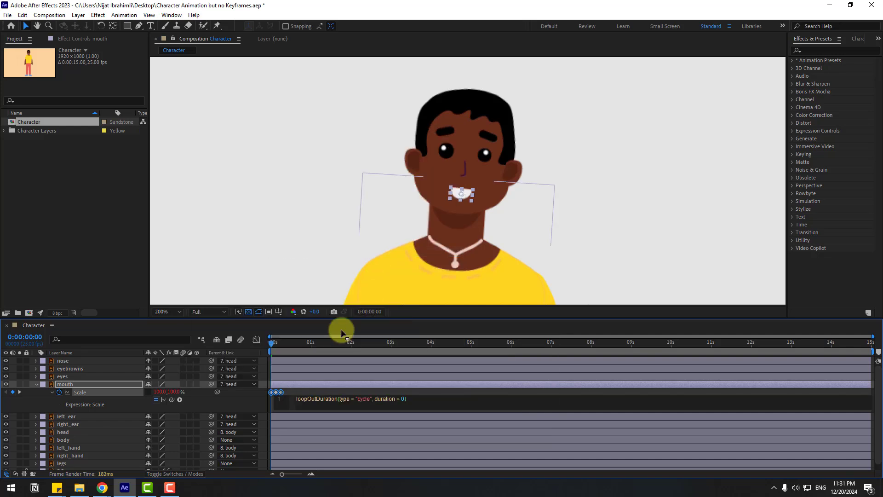
left_click(33, 407)
Preview the looping talk cycle, then select the mouth's Scale keyframes and stop playback
key("space")
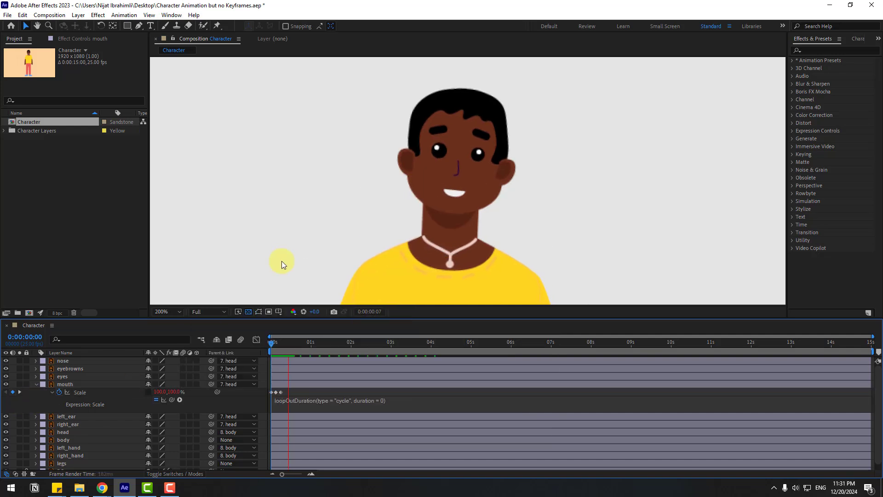
scroll(299, 253, "down", 2)
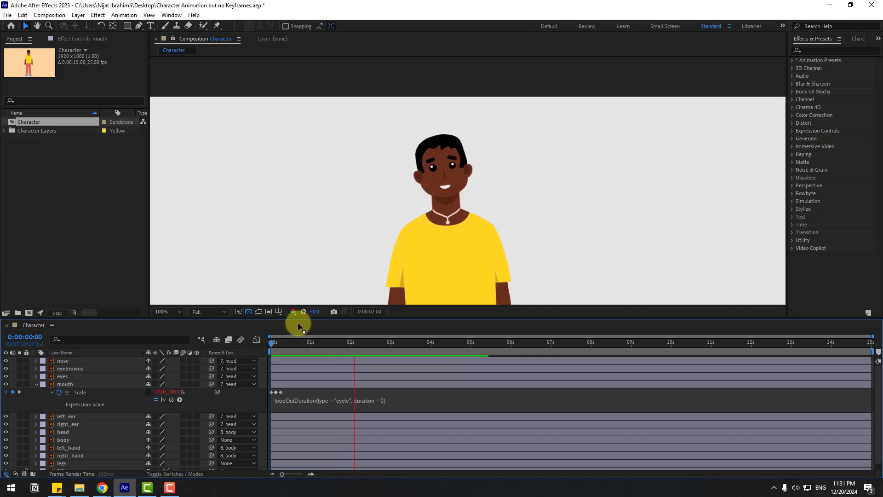
left_click(288, 343)
mouse_move(284, 394)
left_mouse_down()
mouse_move(272, 395)
mouse_move(296, 395)
left_mouse_up()
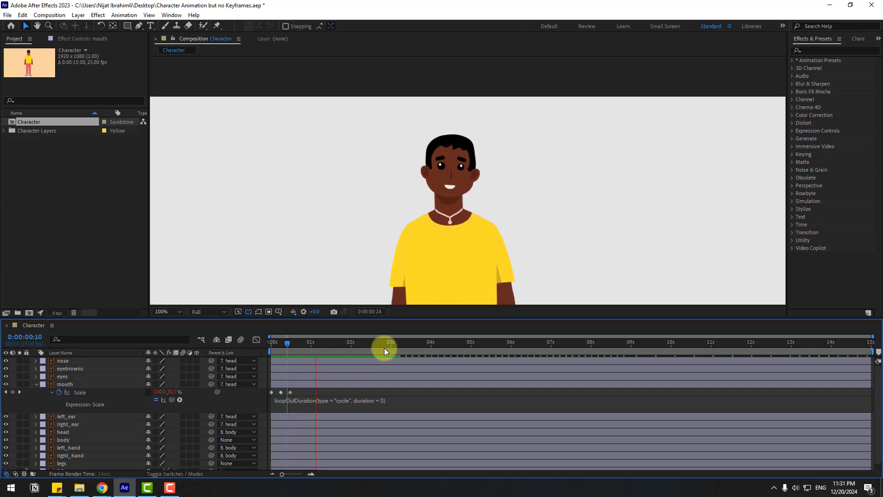
left_click(37, 385)
Keyframe the eyes' Scale from 100% to 5% height at frame 3, back to 100% at frame 6
left_click(63, 380)
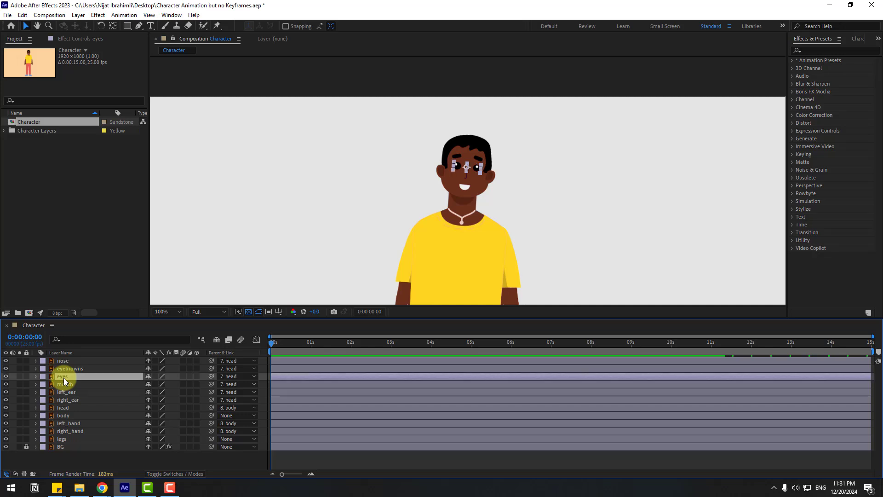
scroll(495, 167, "up", 2)
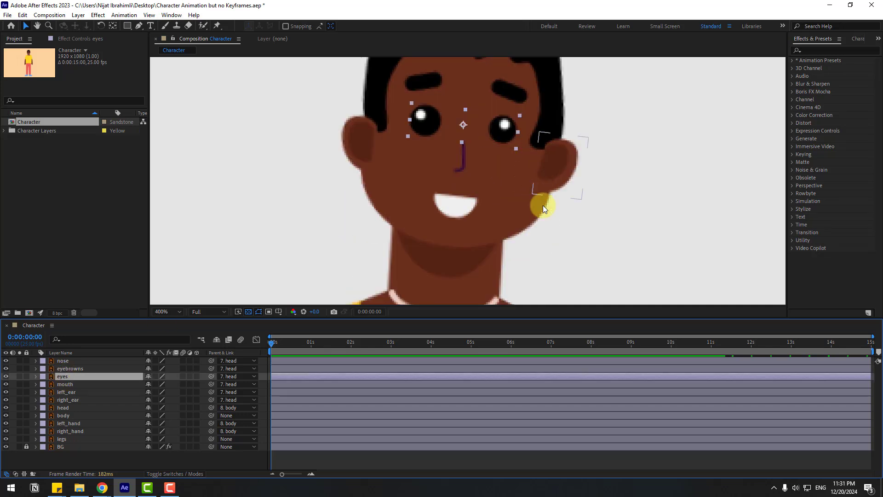
key("s")
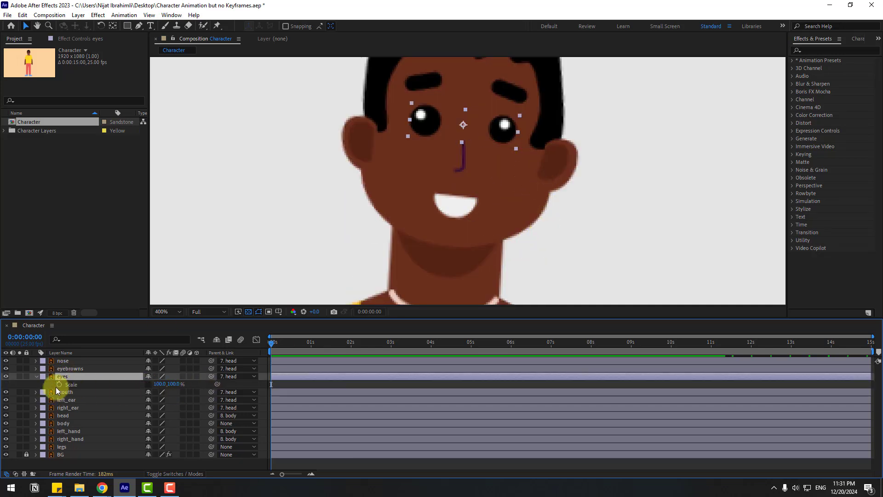
left_click(58, 385)
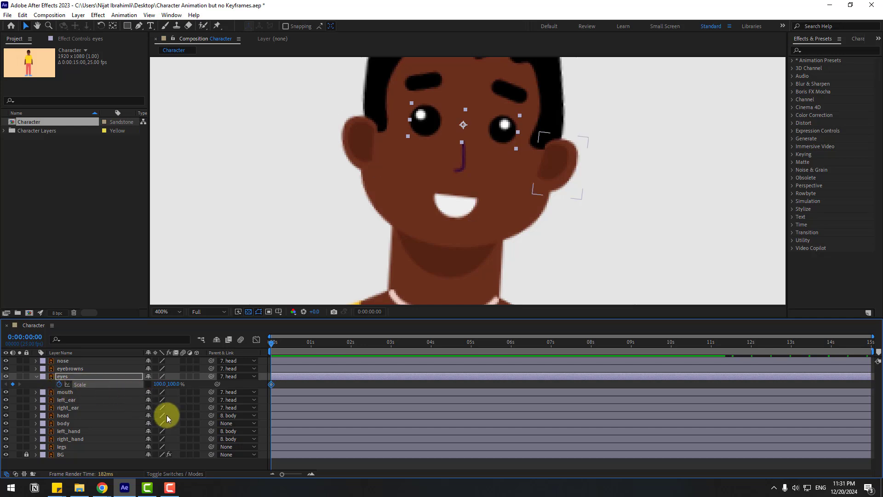
key("Page_Down")
key("Page_Down")
key("Page_Down")
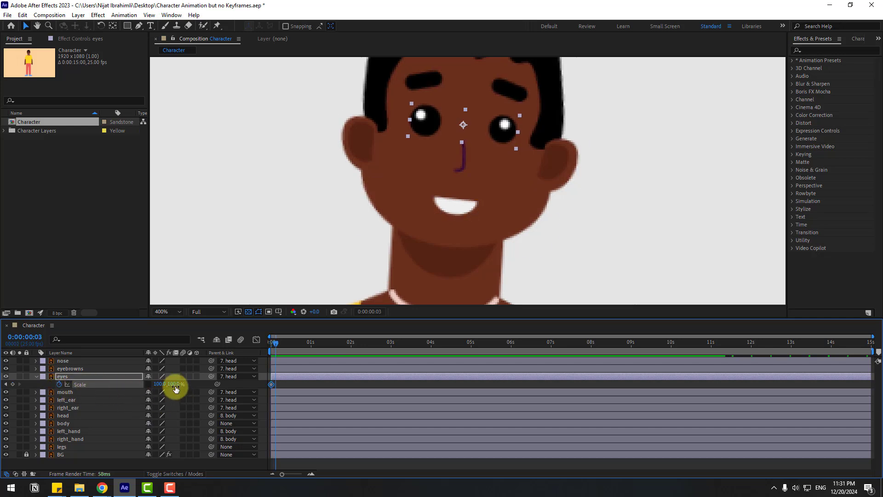
key("Return")
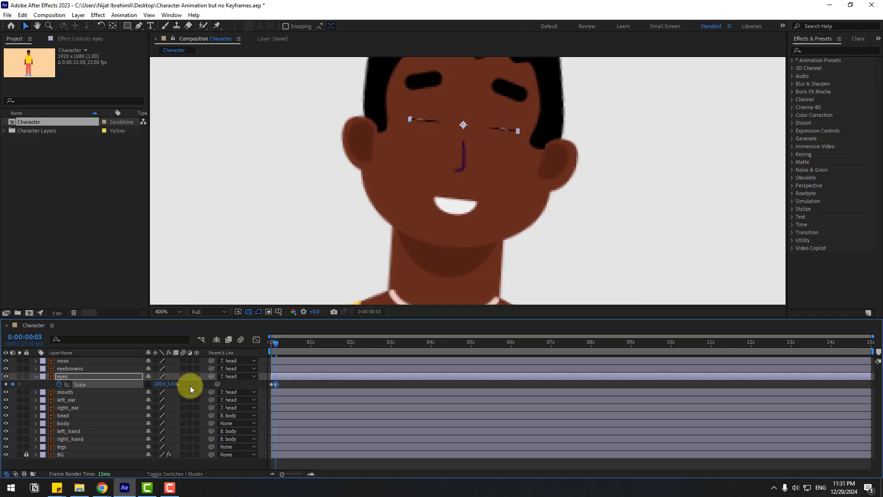
key("Page_Down")
key("Page_Down")
key("Page_Down")
left_click(174, 385)
type("1")
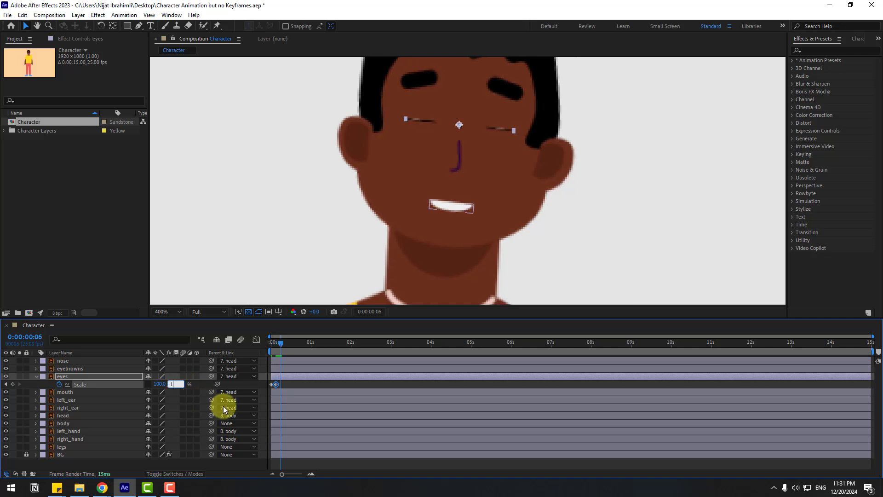
type("00")
key("Return")
Apply Easy Ease to the blink keyframes and shift them about six frames later
right_click(281, 385)
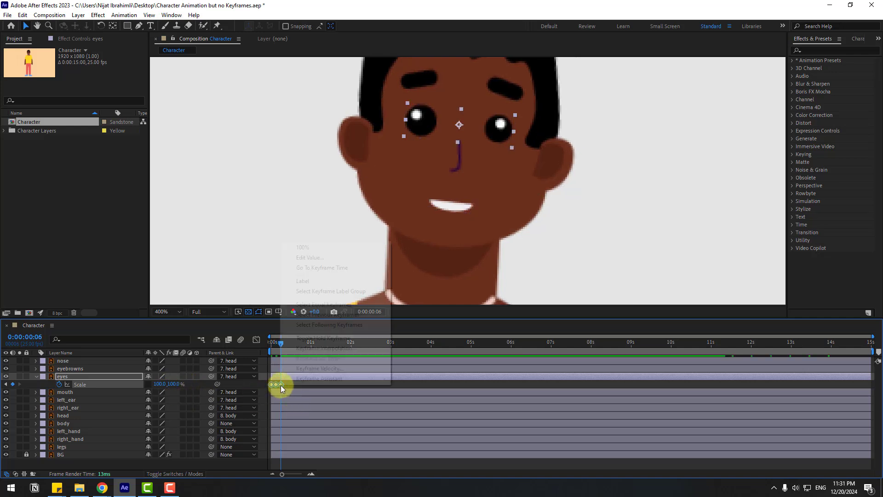
mouse_move(322, 378)
left_click(513, 407)
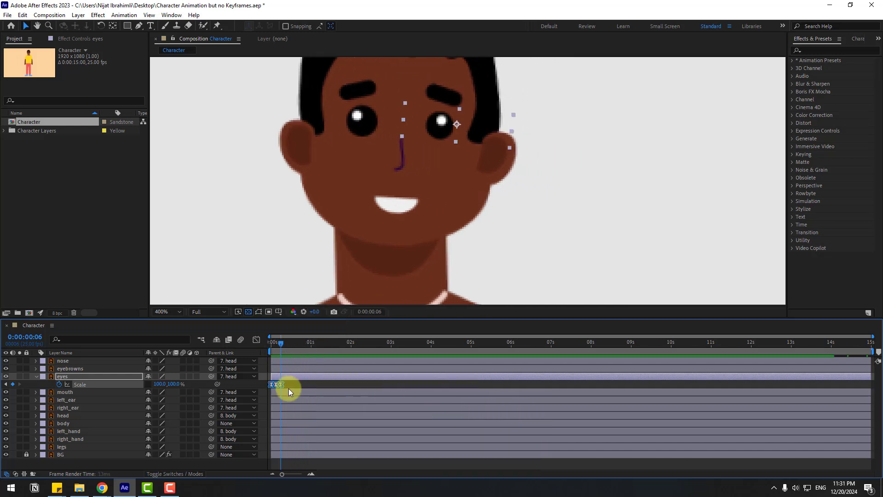
left_click_drag(271, 385, 281, 385)
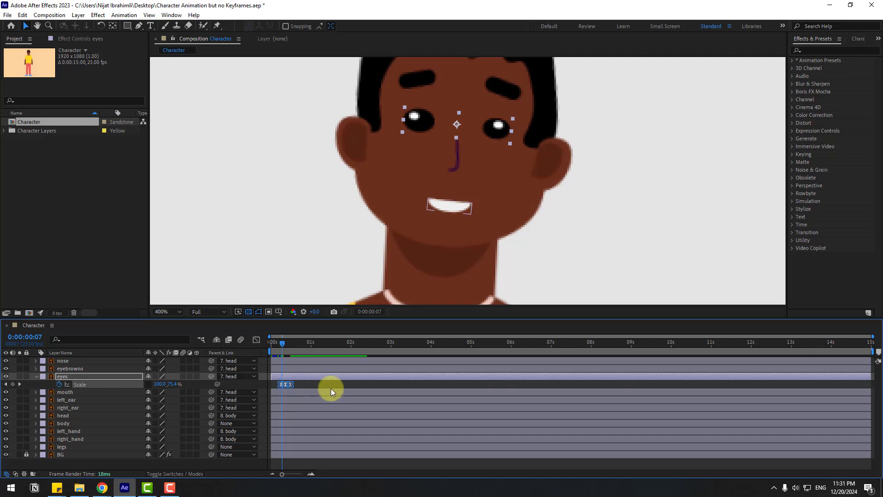
Repeat the blink at roughly two-second intervals, around 2, 4 and 6 seconds
left_click(346, 368)
left_click(361, 344)
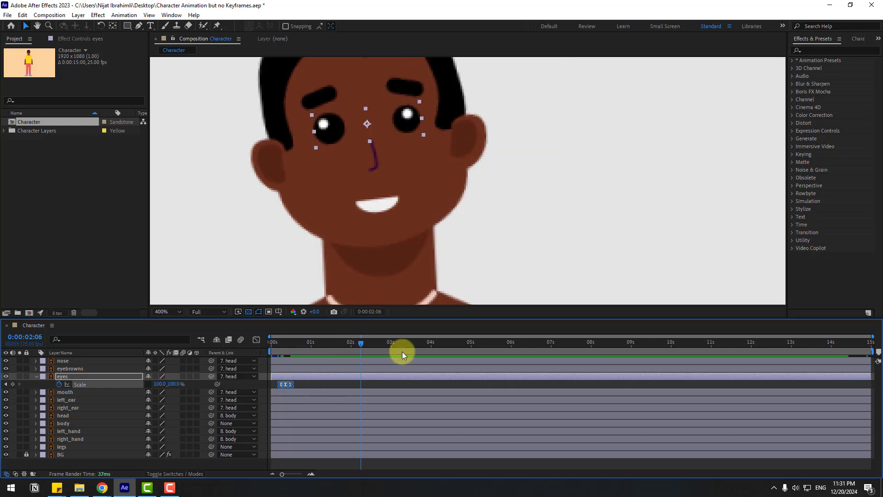
left_click(439, 343)
key("ctrl+v")
left_click(512, 344)
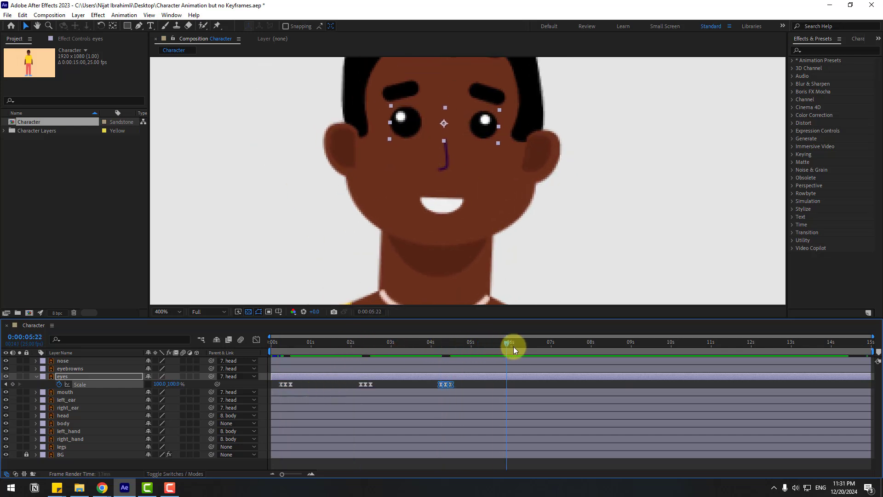
key("ctrl+v")
left_click_drag(551, 342, 557, 343)
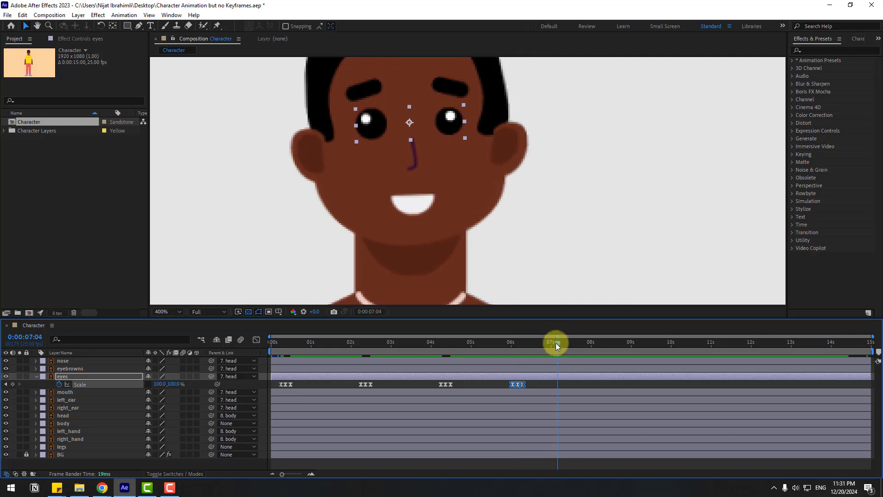
Fit the whole character in the viewer and preview the blinking
left_click(177, 311)
left_click(189, 159)
key("space")
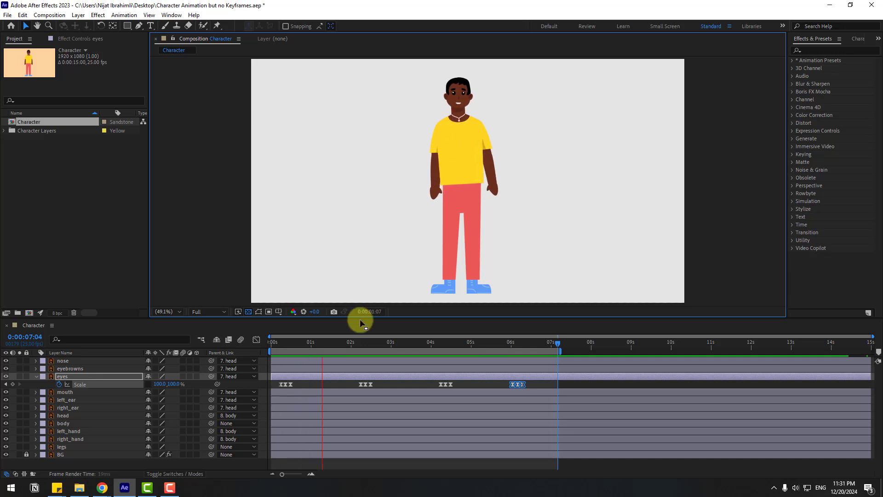
left_click(371, 346)
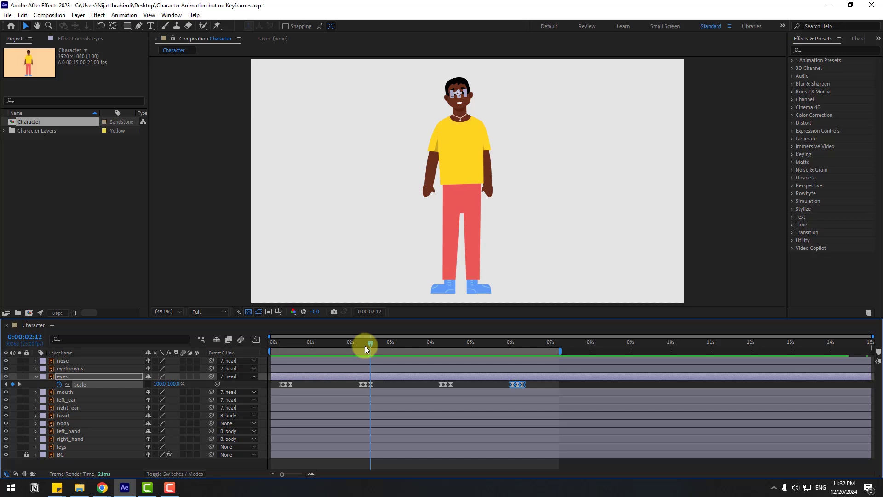
key("space")
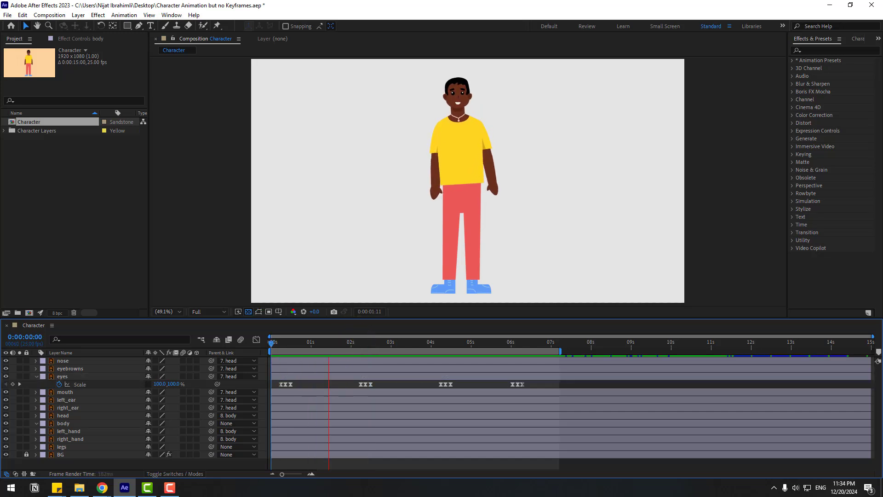